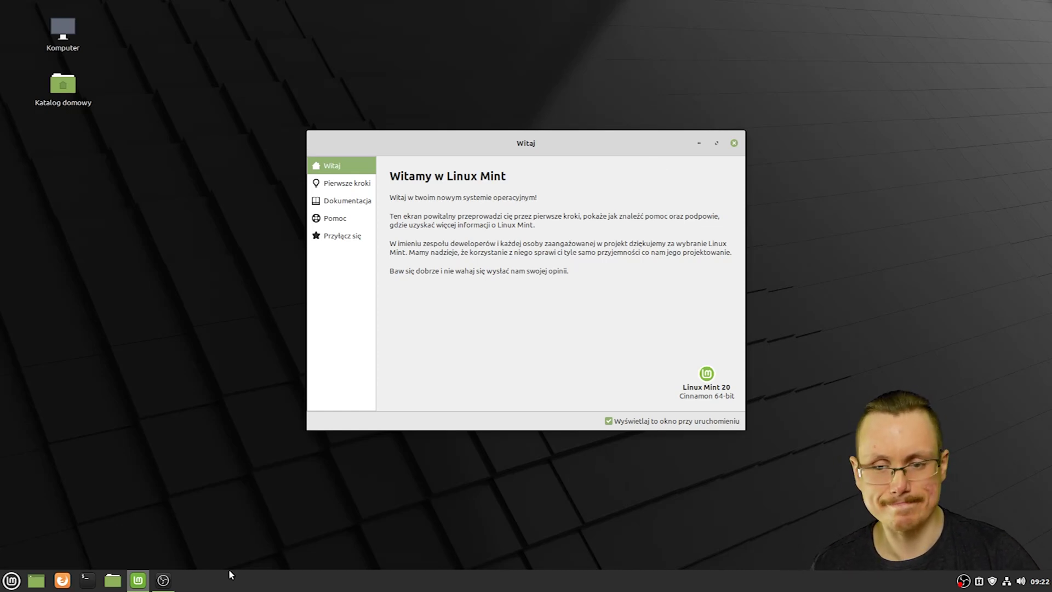
# Look through the application categories in the system's start menu, including Akcesoria, Wszystkie programy and Grafika, and close it.
pyautogui.click(12, 580)
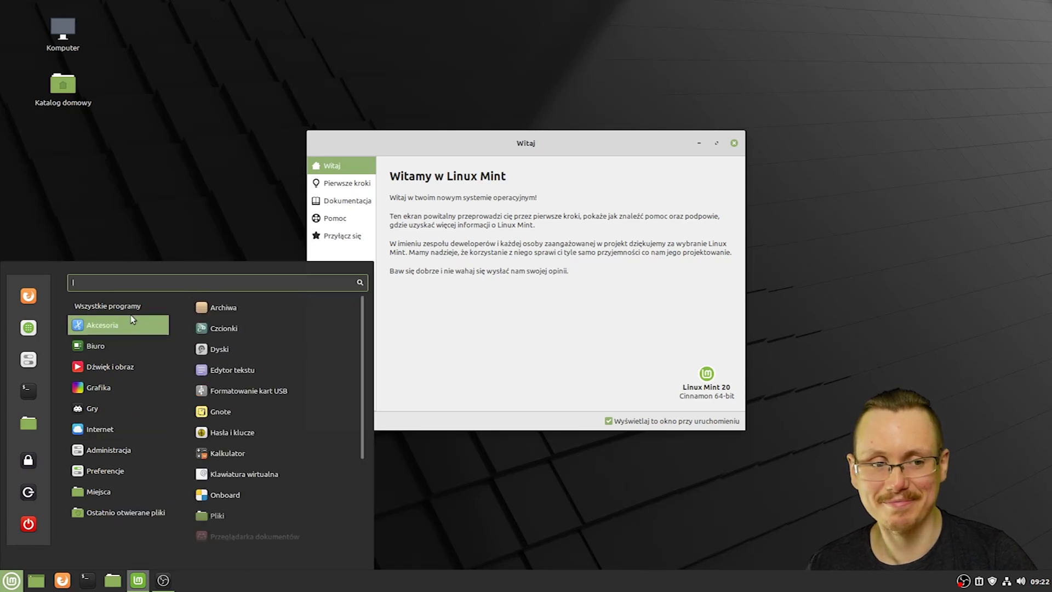
pyautogui.moveTo(132, 353)
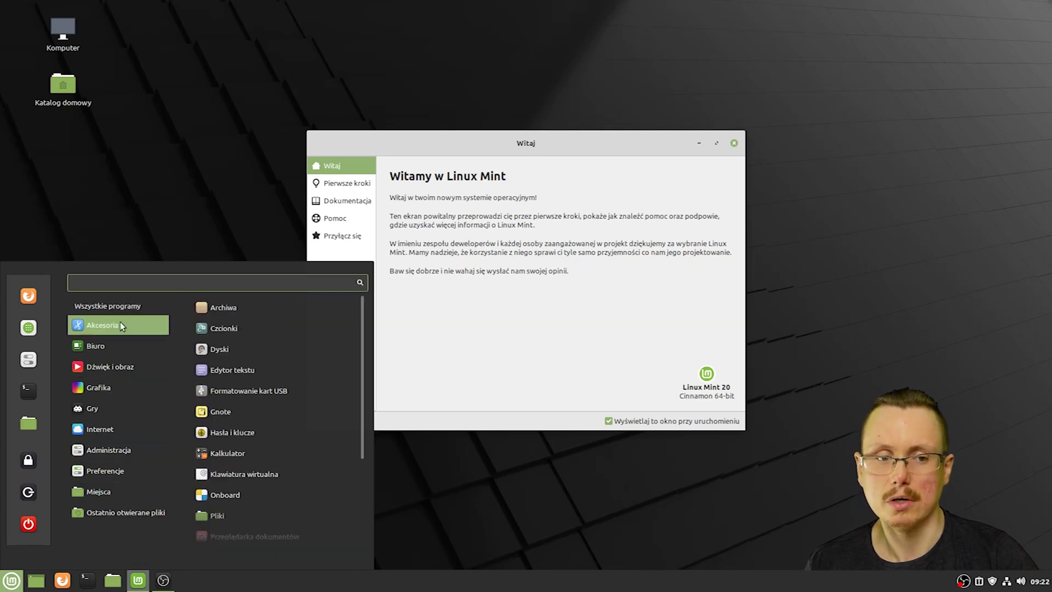
pyautogui.moveTo(118, 307)
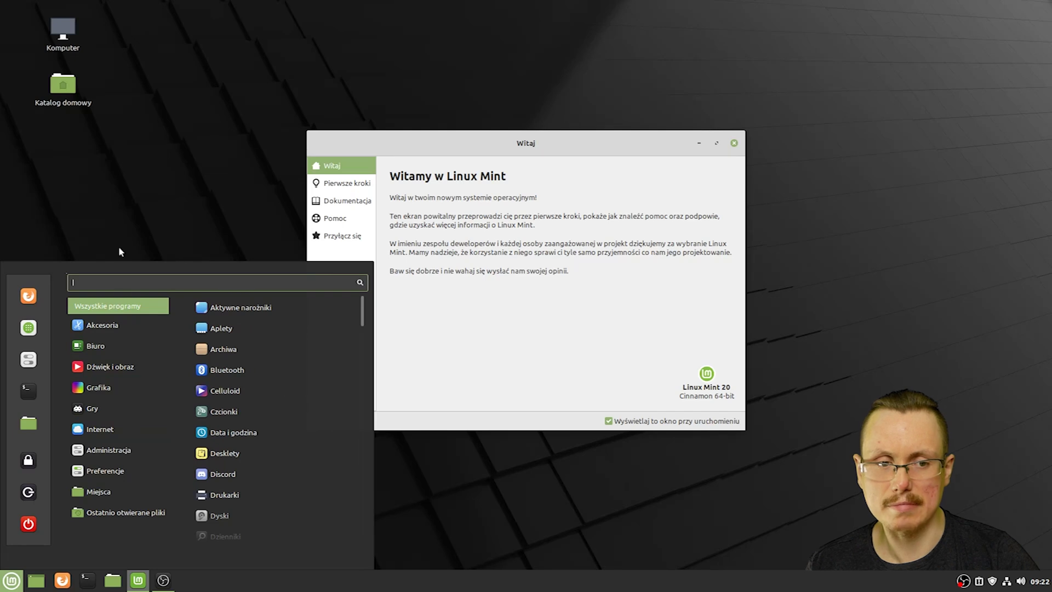
pyautogui.moveTo(134, 384)
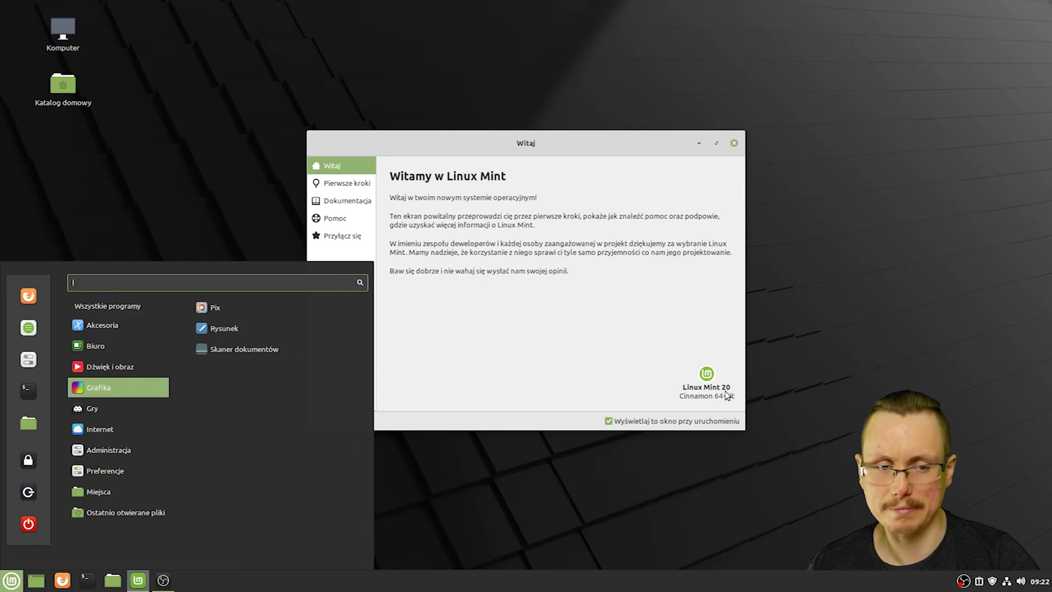
pyautogui.click(875, 276)
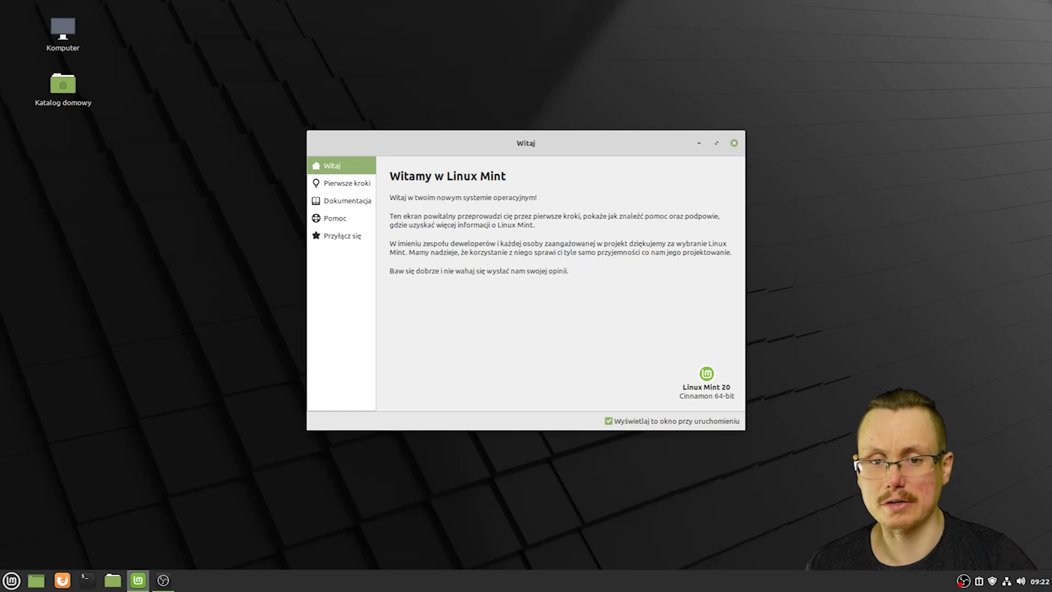
# Review the Pierwsze kroki section of the welcome window, check the system's update status in Menedżer aktualizacji, and close that manager.
pyautogui.click(346, 183)
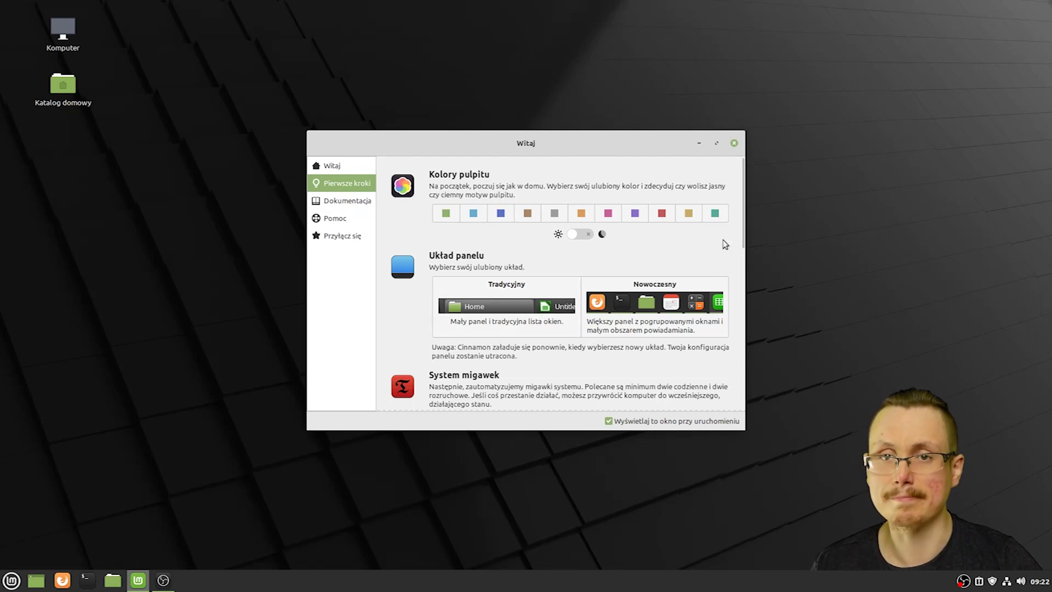
pyautogui.scroll(-3, 625, 290)
pyautogui.scroll(-2, 625, 290)
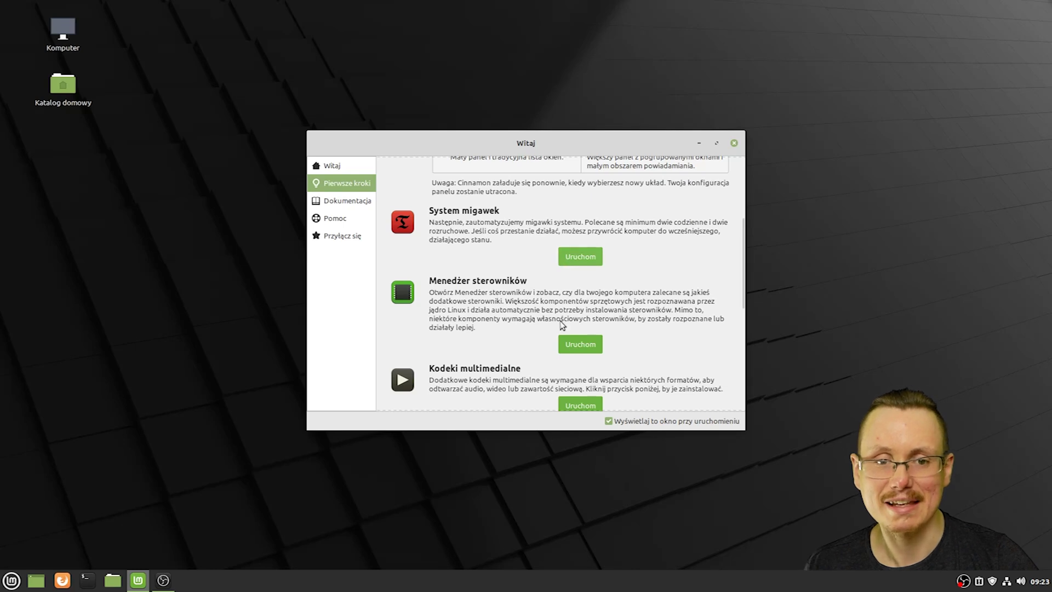
pyautogui.scroll(1, 550, 322)
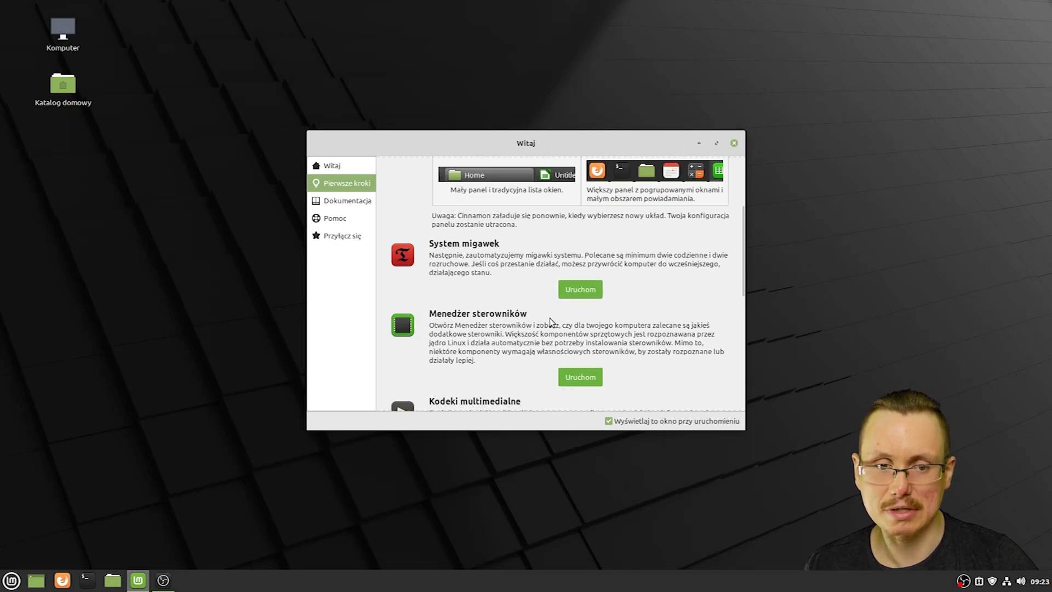
pyautogui.scroll(-5, 550, 321)
pyautogui.click(591, 347)
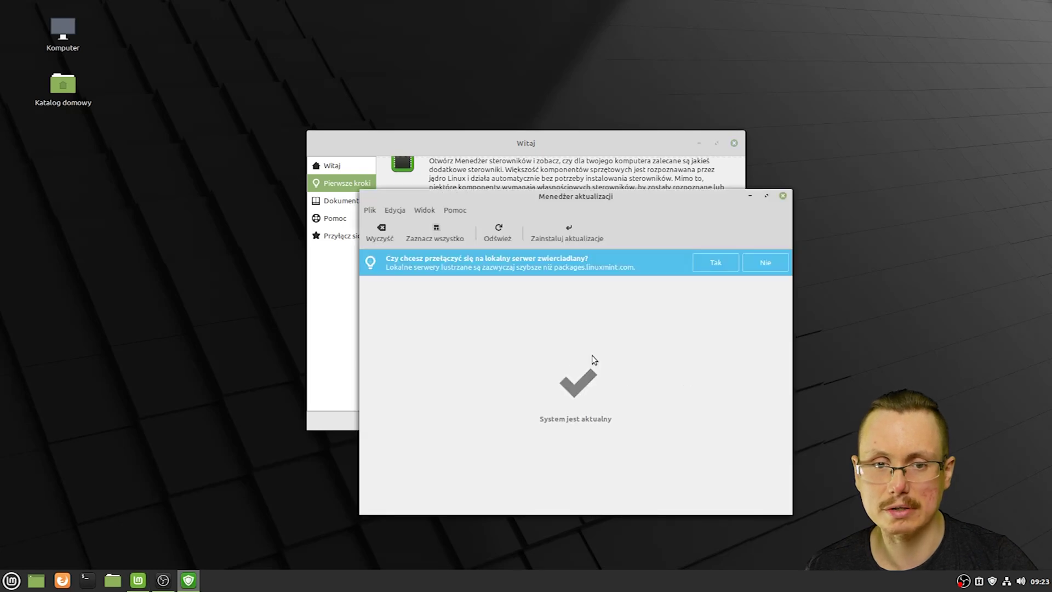
pyautogui.click(783, 197)
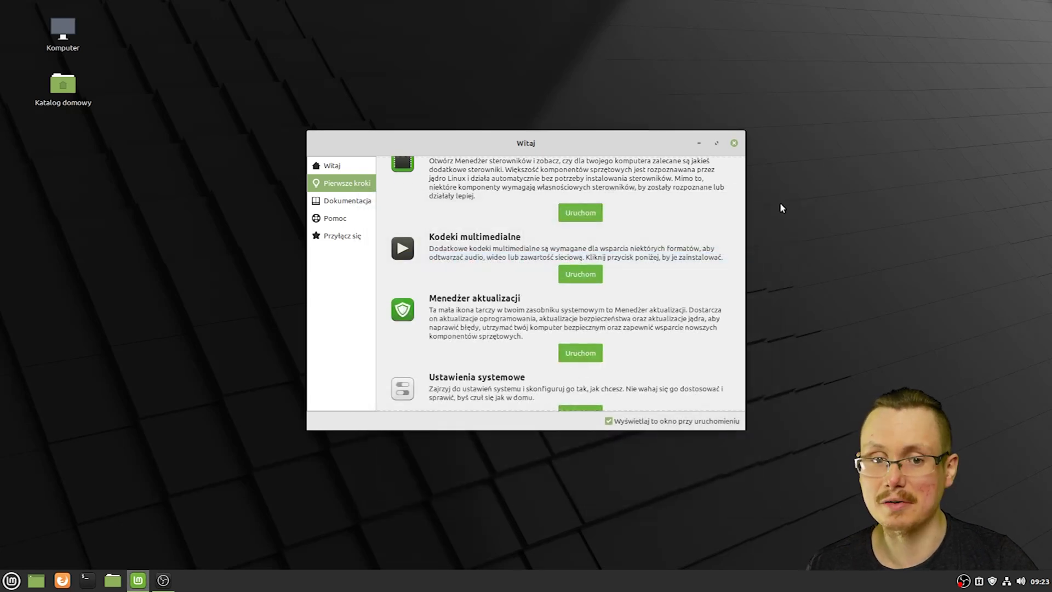
# Launch Ustawienia systemowe from the welcome window and look through its Wygląd, Preferencje, Sprzęt and Administracja settings.
pyautogui.scroll(-1, 498, 324)
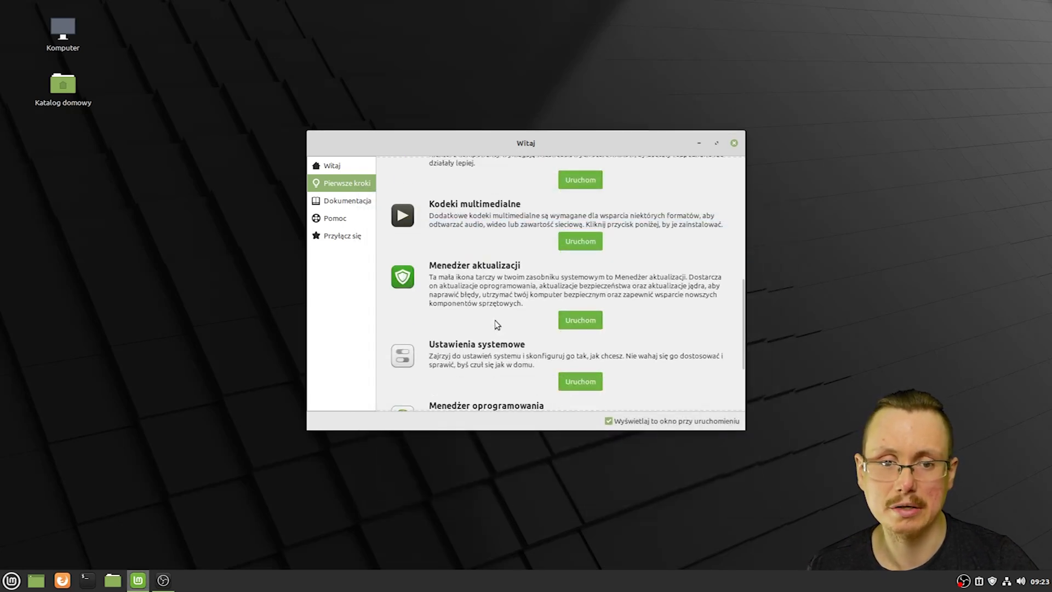
pyautogui.click(573, 382)
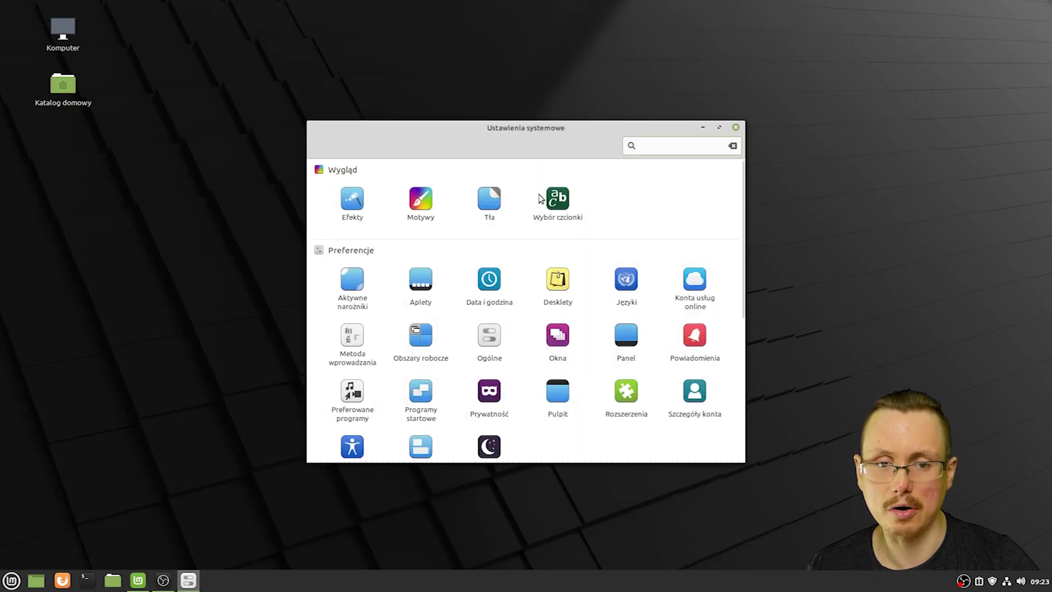
pyautogui.scroll(-3, 539, 230)
pyautogui.scroll(-3, 541, 230)
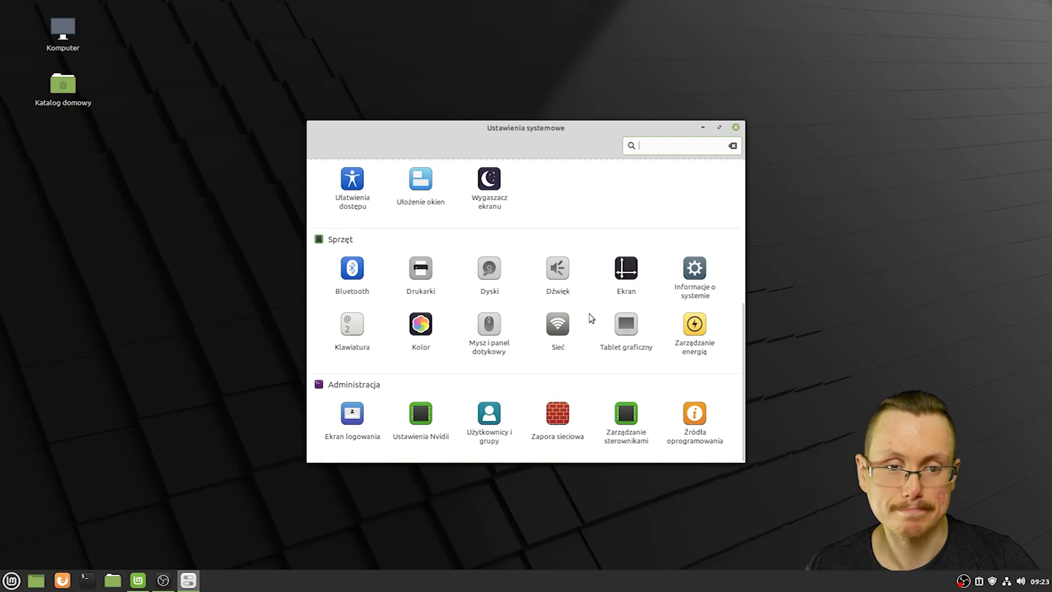
pyautogui.scroll(3, 589, 318)
pyautogui.scroll(2, 591, 318)
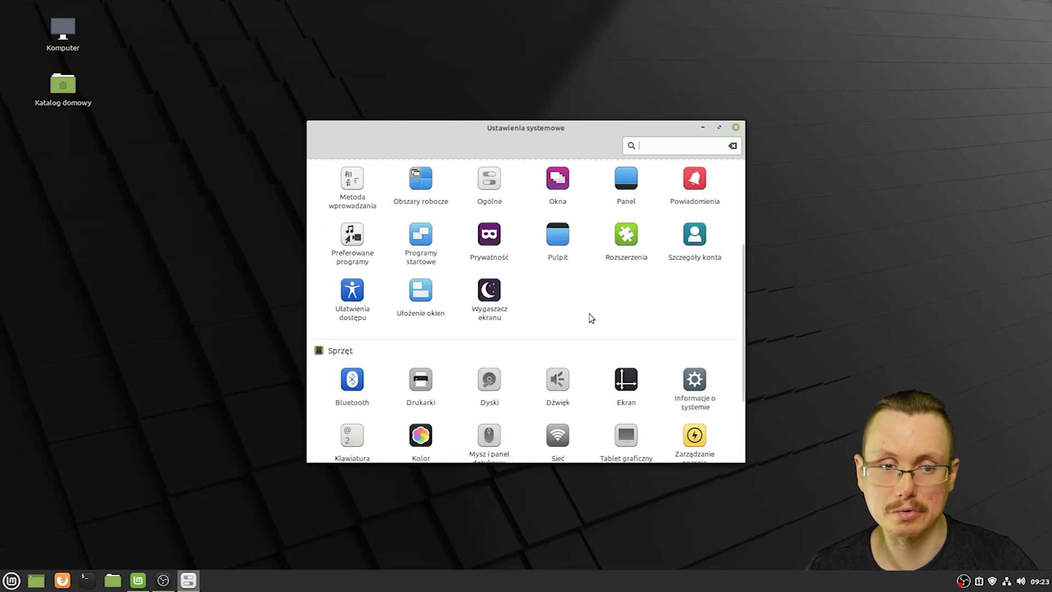
pyautogui.scroll(2, 591, 318)
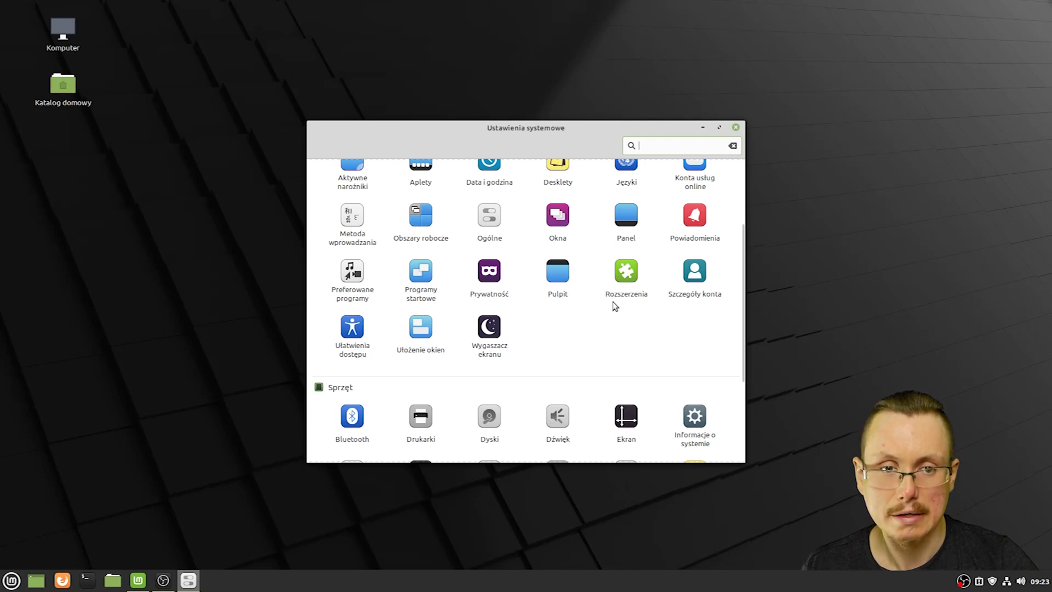
pyautogui.scroll(2, 614, 305)
pyautogui.scroll(-4, 611, 301)
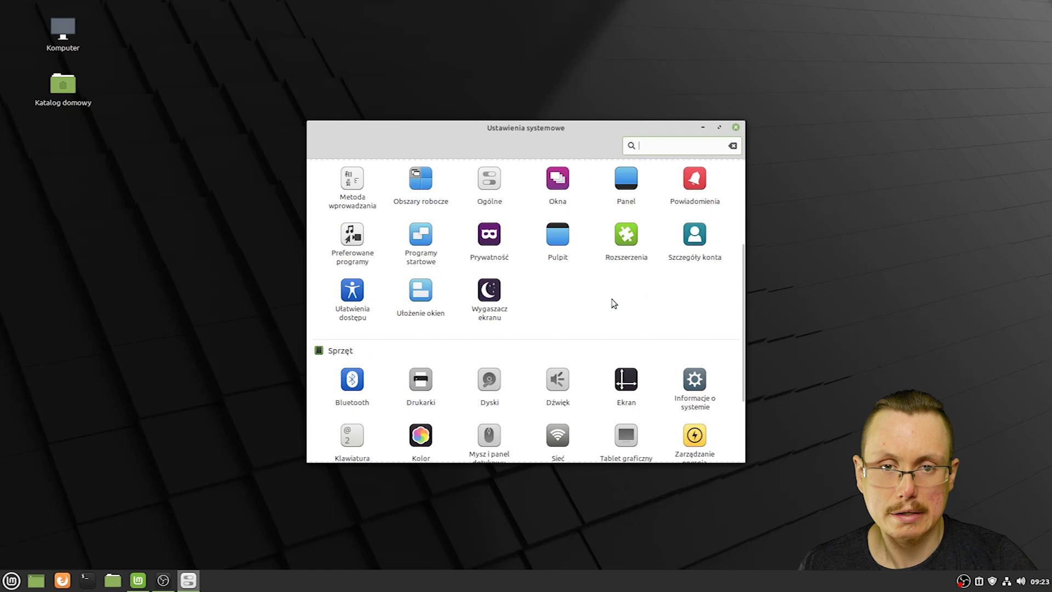
# In the Dźwięk settings, select the Wyjście liniowe Family 17h output device and close the system settings.
pyautogui.click(563, 389)
pyautogui.click(384, 291)
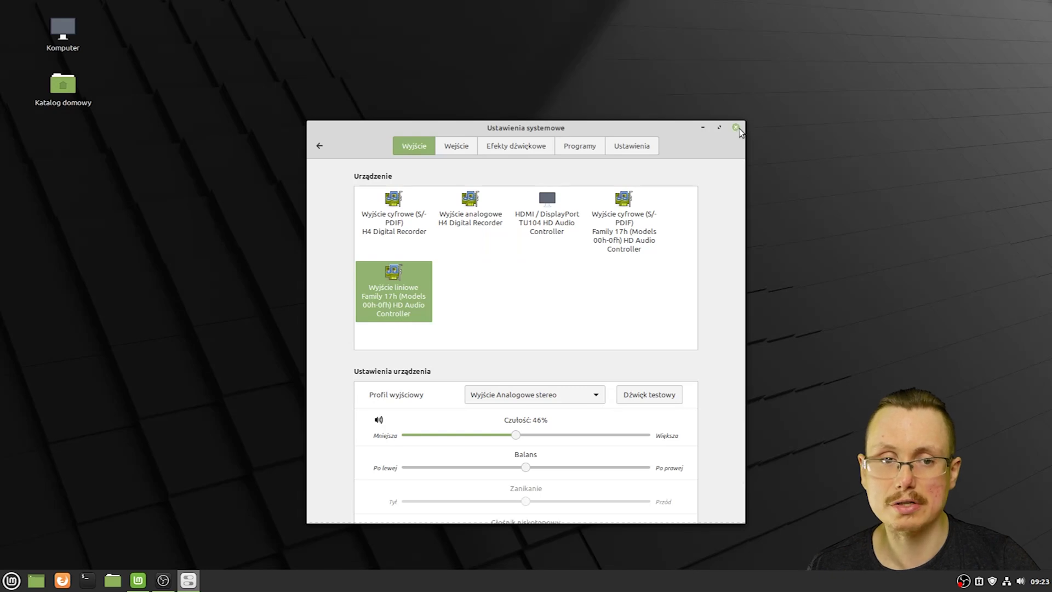
pyautogui.click(738, 127)
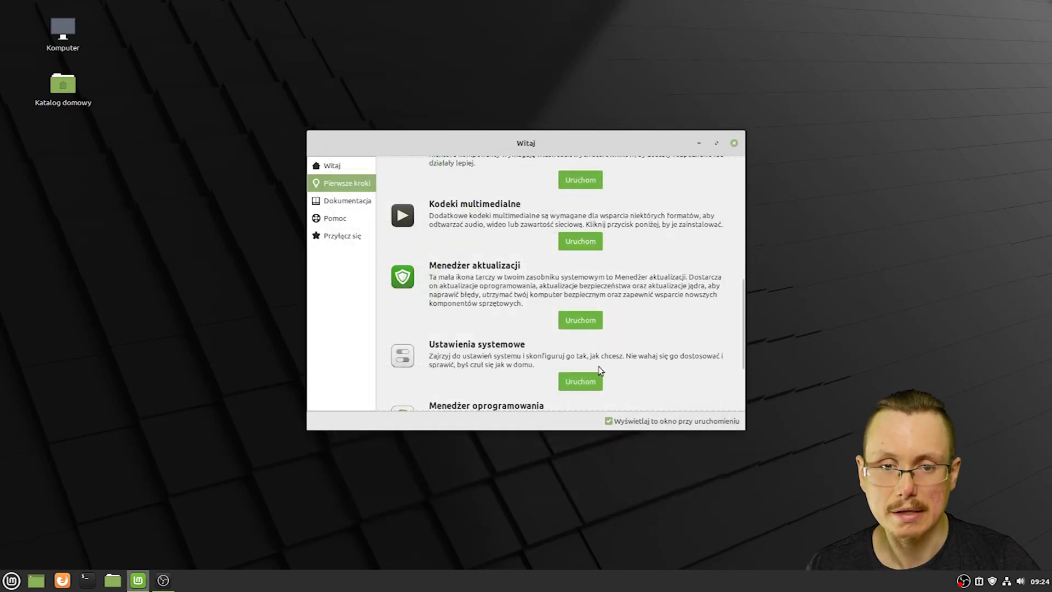
# Reopen Ustawienia systemowe, inspect the drives and partitions in the Dyski tool, and close the tool.
pyautogui.click(580, 387)
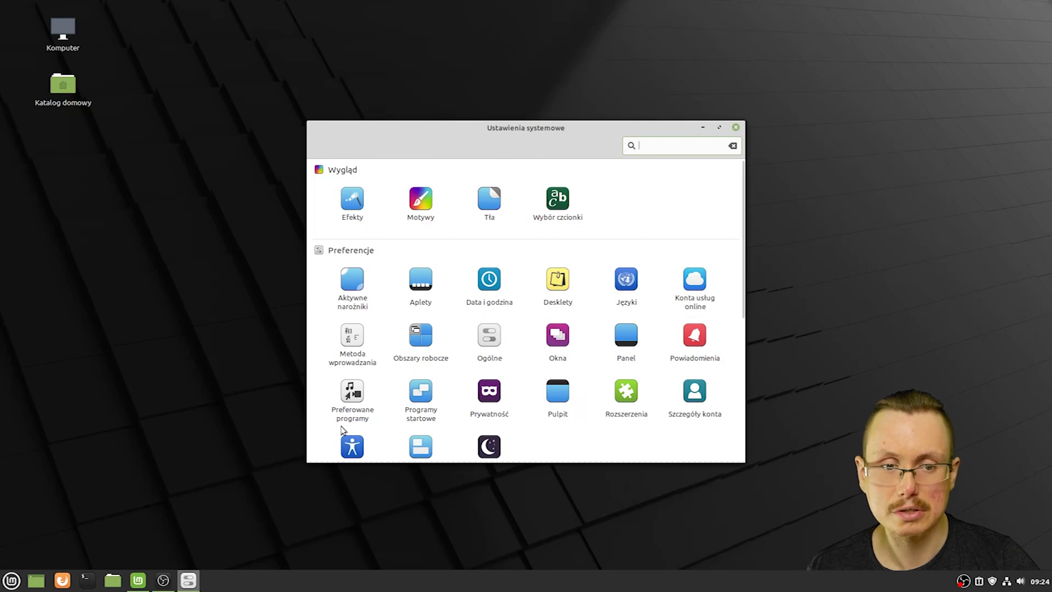
pyautogui.scroll(-5, 577, 345)
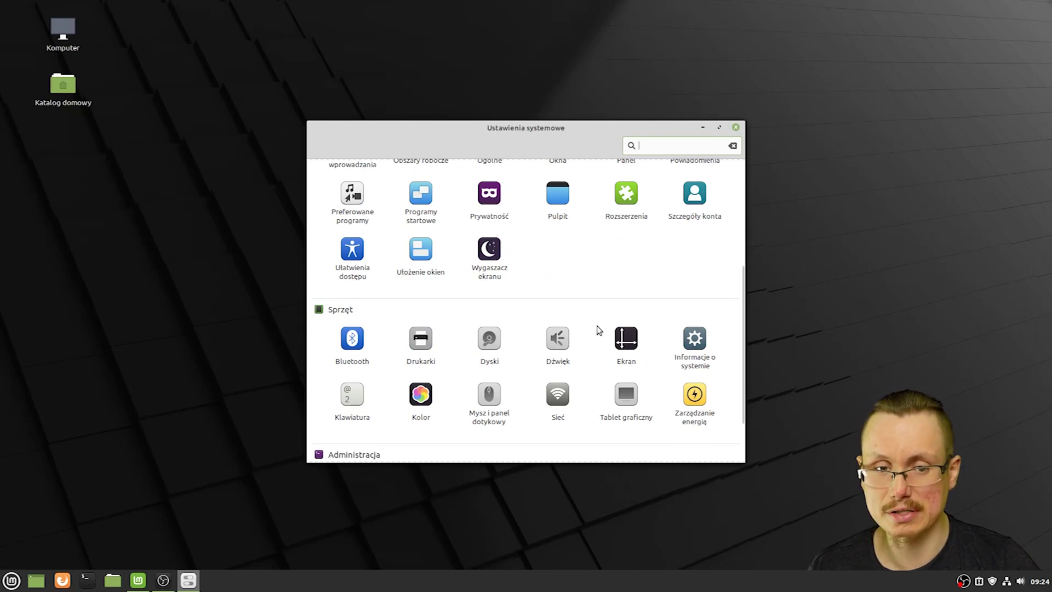
pyautogui.click(493, 341)
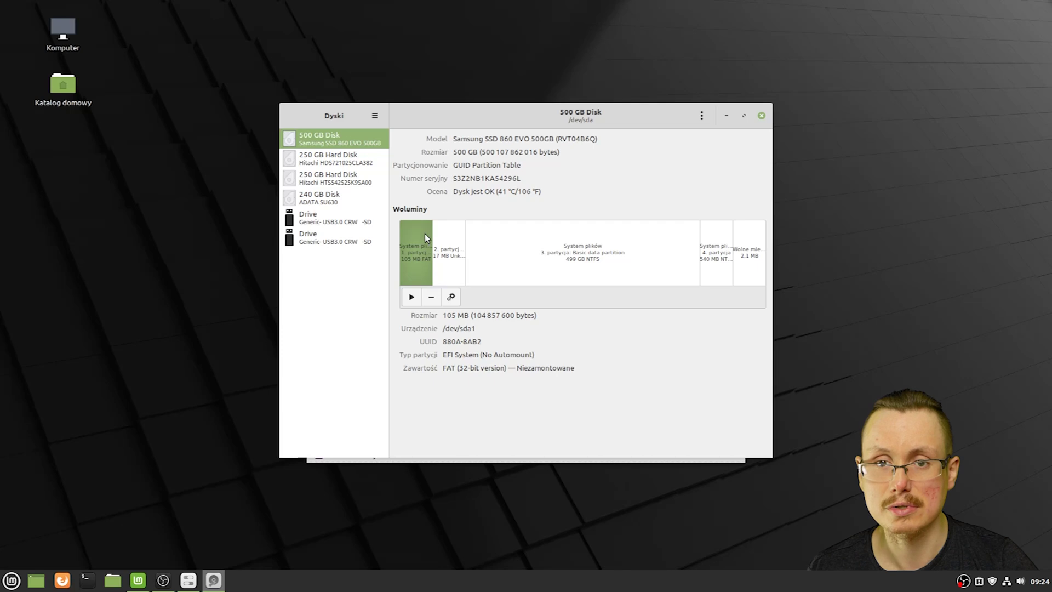
pyautogui.click(760, 119)
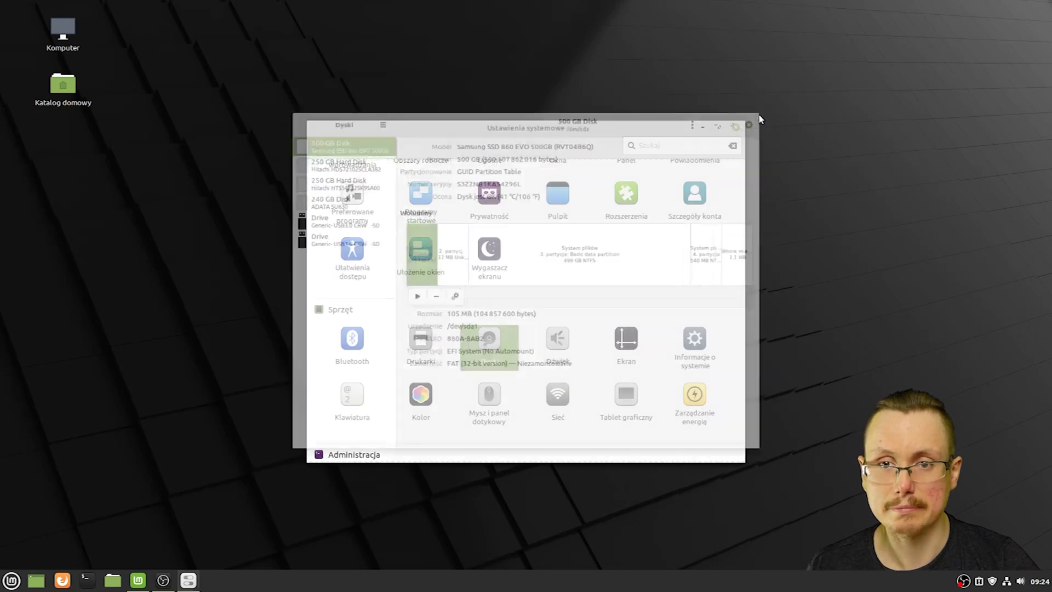
# View the desktop theme options under Motywy and close the system settings.
pyautogui.scroll(3, 522, 316)
pyautogui.scroll(1, 522, 316)
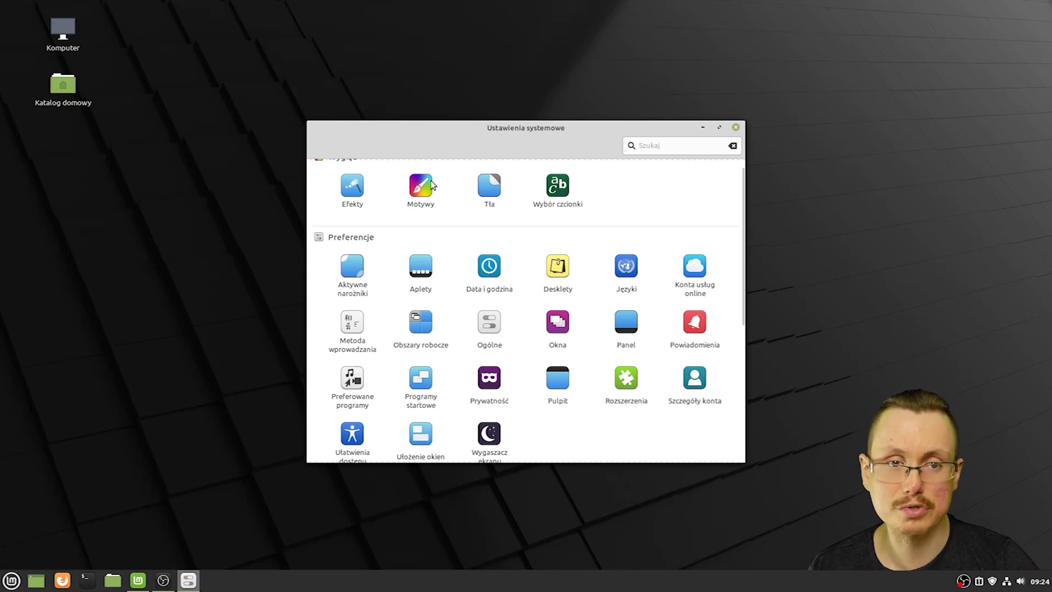
pyautogui.scroll(1, 436, 183)
pyautogui.click(418, 205)
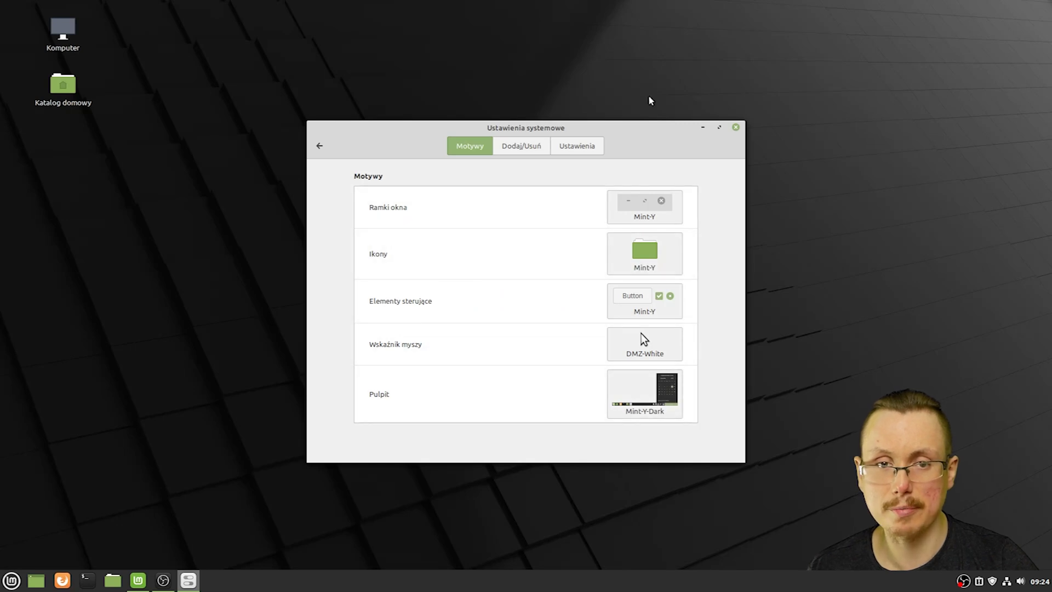
pyautogui.click(736, 128)
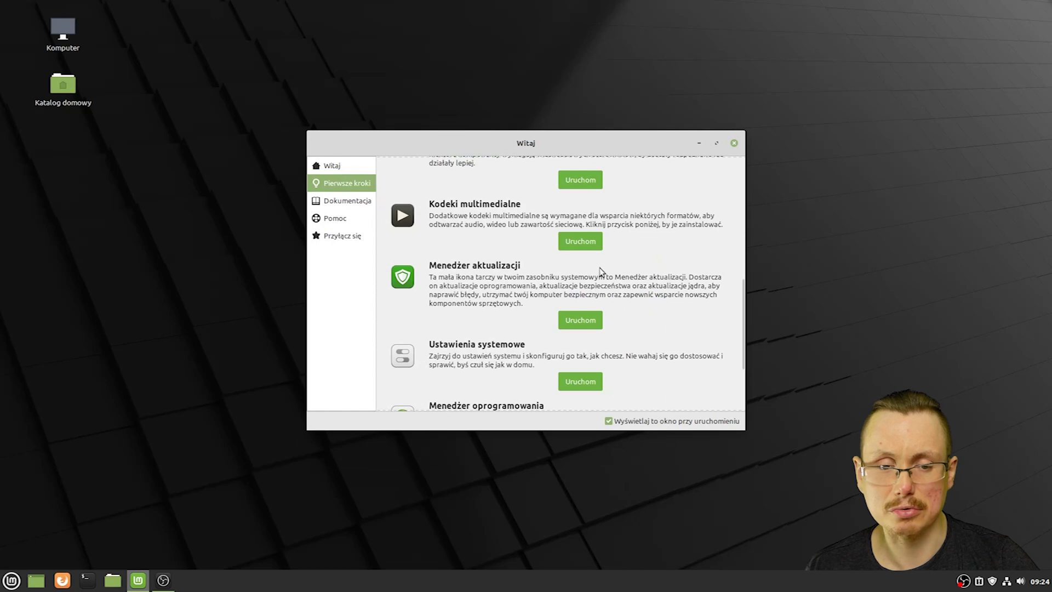
# Launch Menedżer oprogramowania from the welcome window's first-steps section.
pyautogui.scroll(-3, 695, 268)
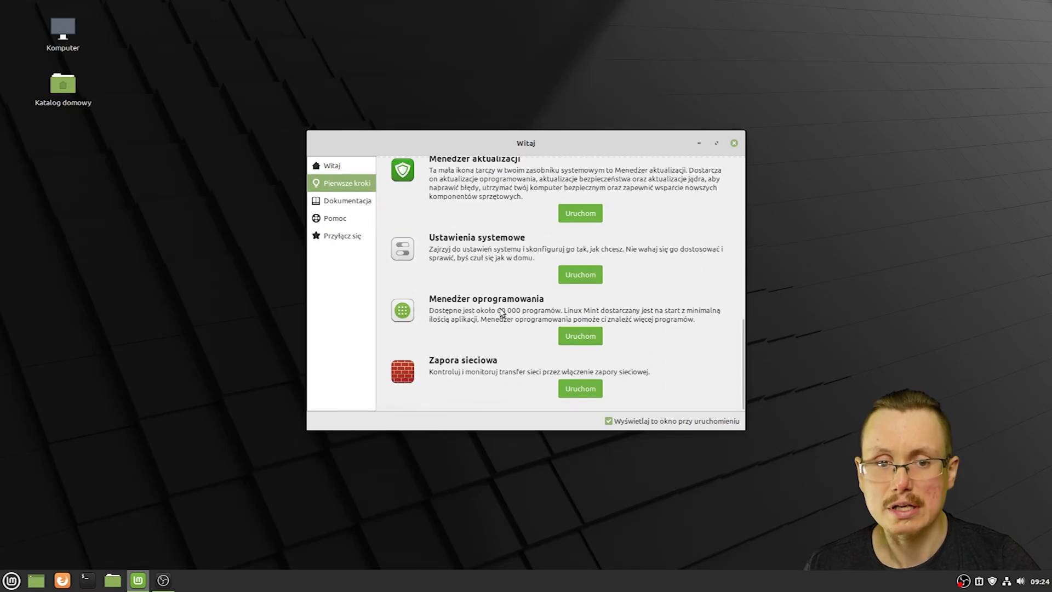
pyautogui.click(589, 336)
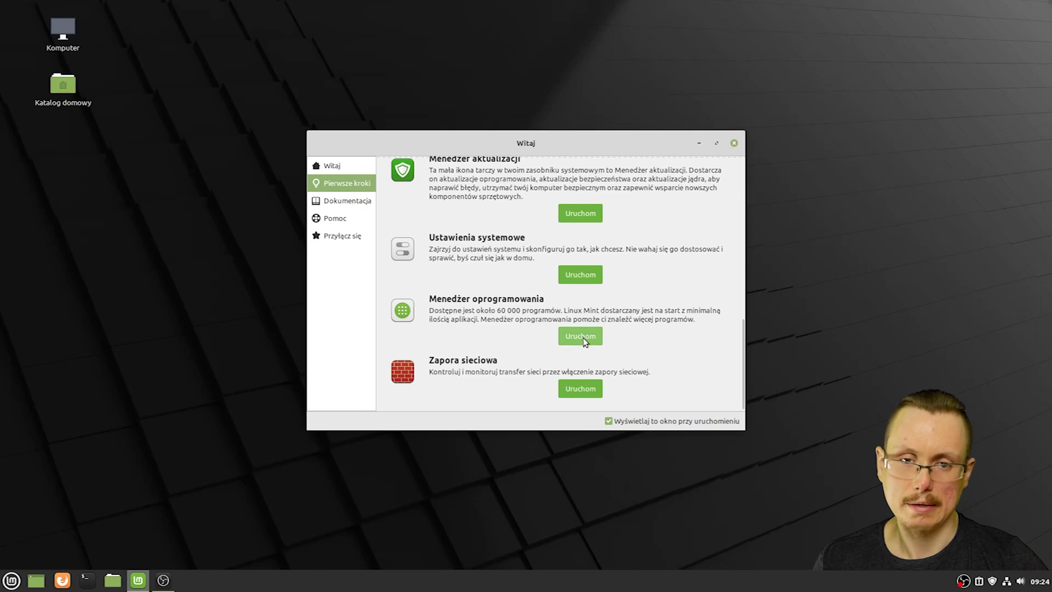
pyautogui.click(584, 340)
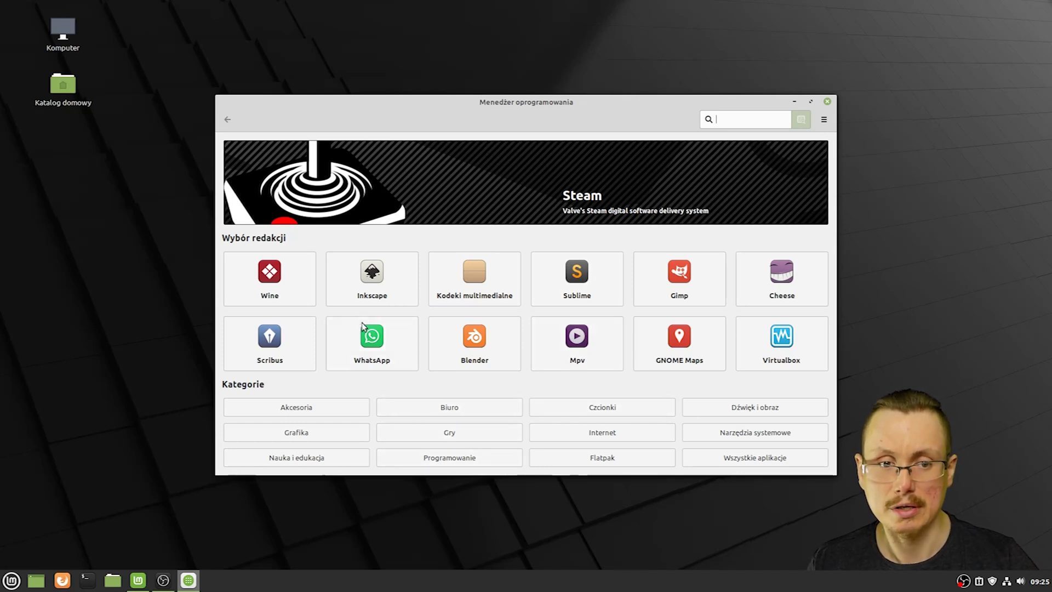
# Browse the programs in the Gry category and return to the software manager's main page.
pyautogui.click(449, 433)
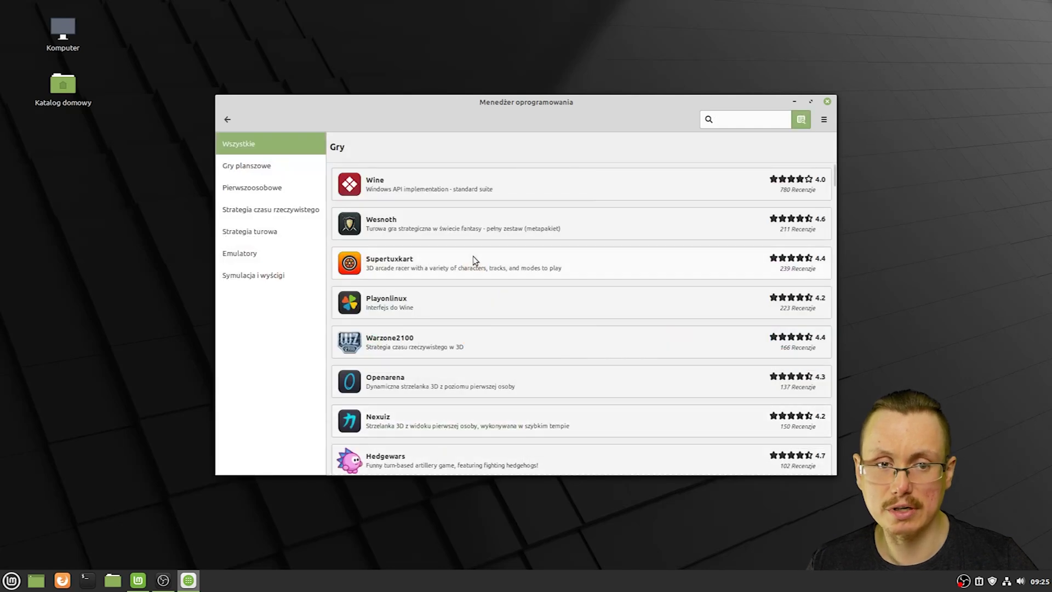
pyautogui.scroll(-5, 474, 263)
pyautogui.scroll(-5, 477, 265)
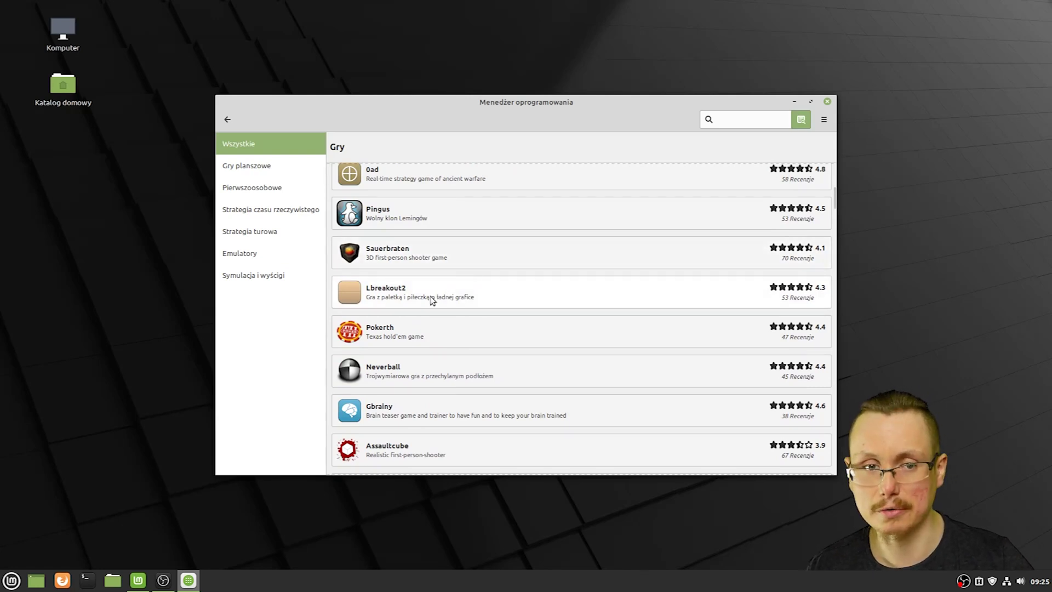
pyautogui.scroll(10, 432, 299)
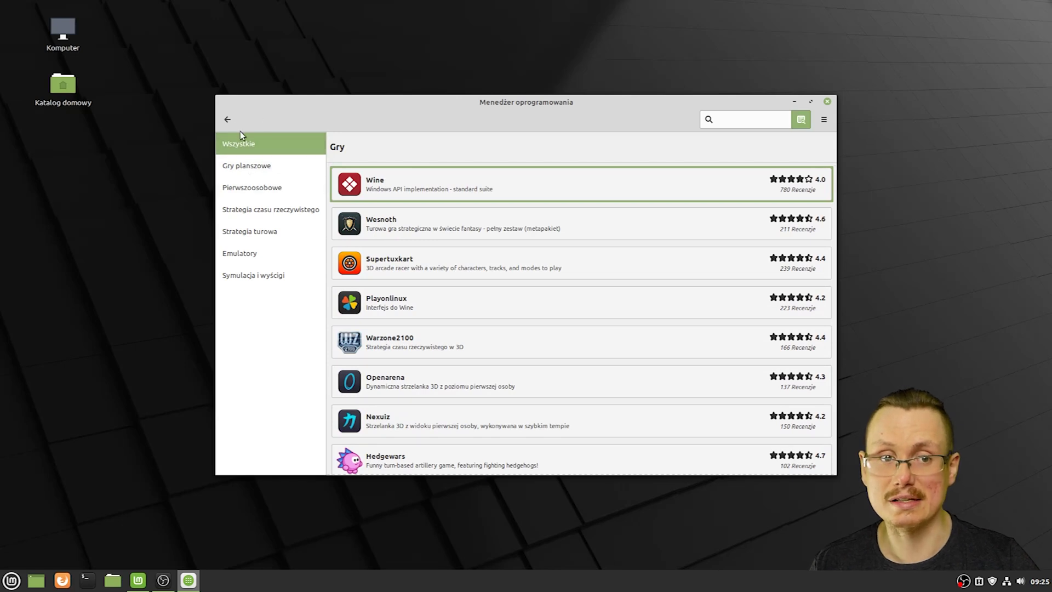
pyautogui.click(228, 121)
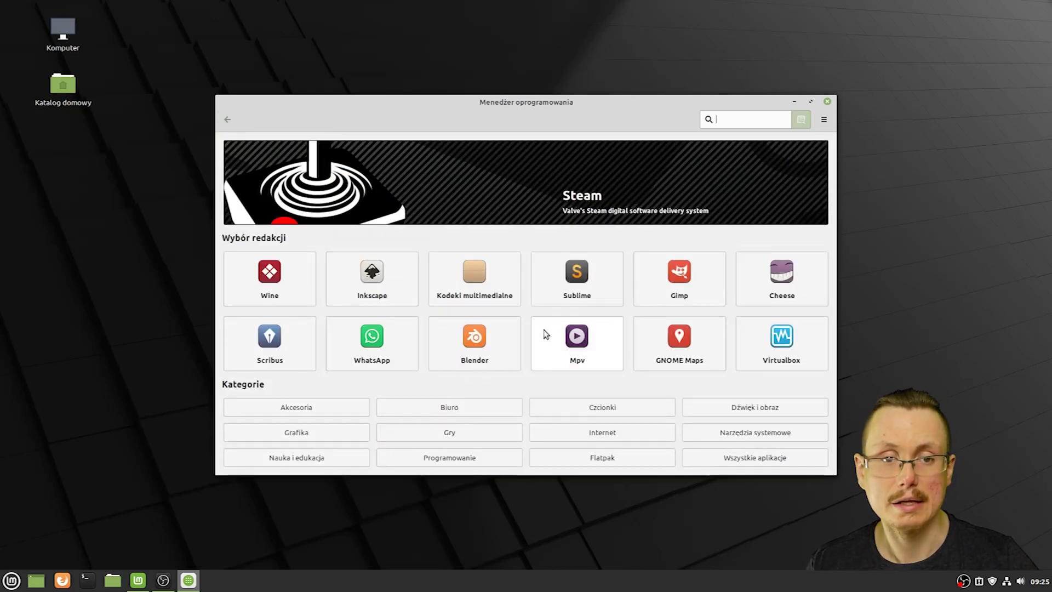
# Install Gimp from its software manager page, entering the account password to authorize the installation.
pyautogui.click(678, 281)
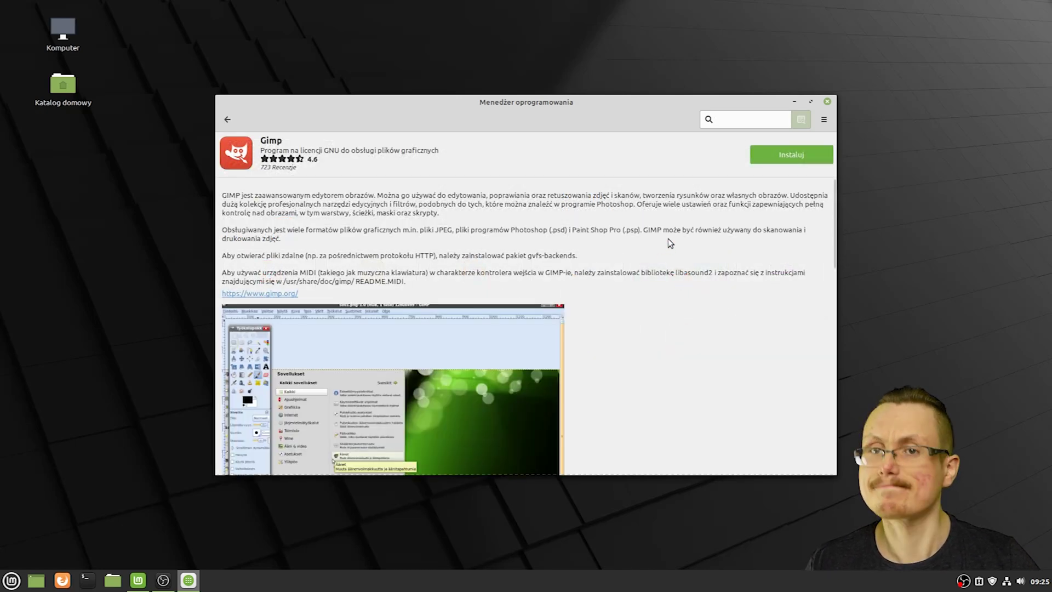
pyautogui.click(806, 154)
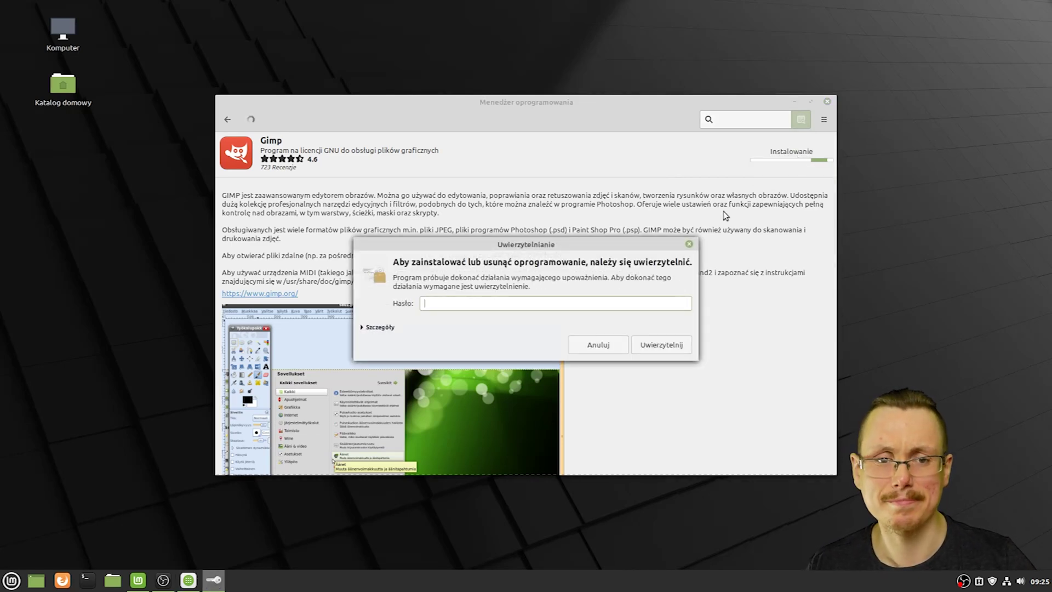
pyautogui.write('****')
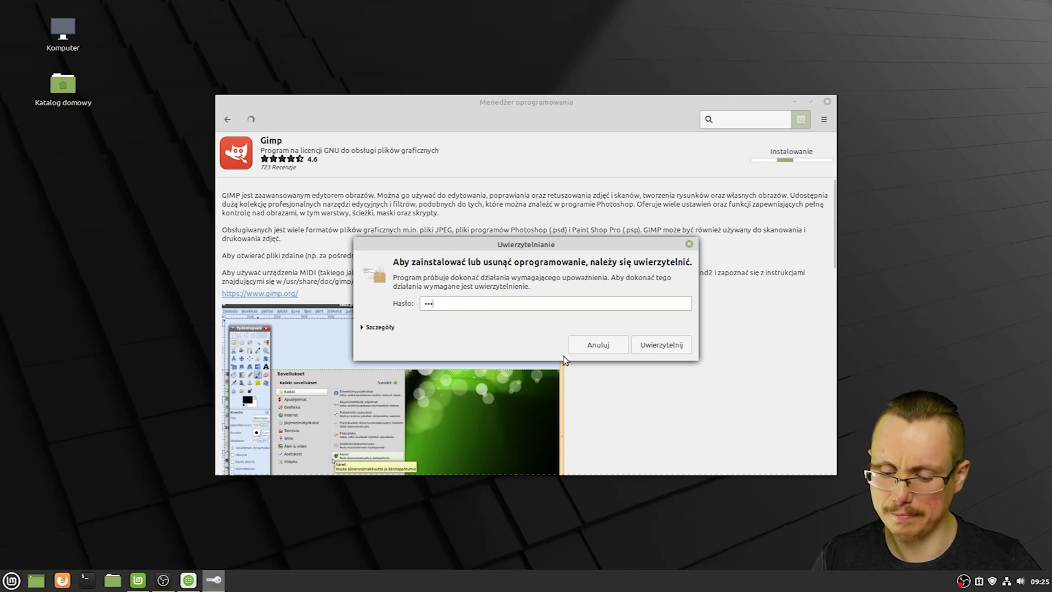
pyautogui.press('Return')
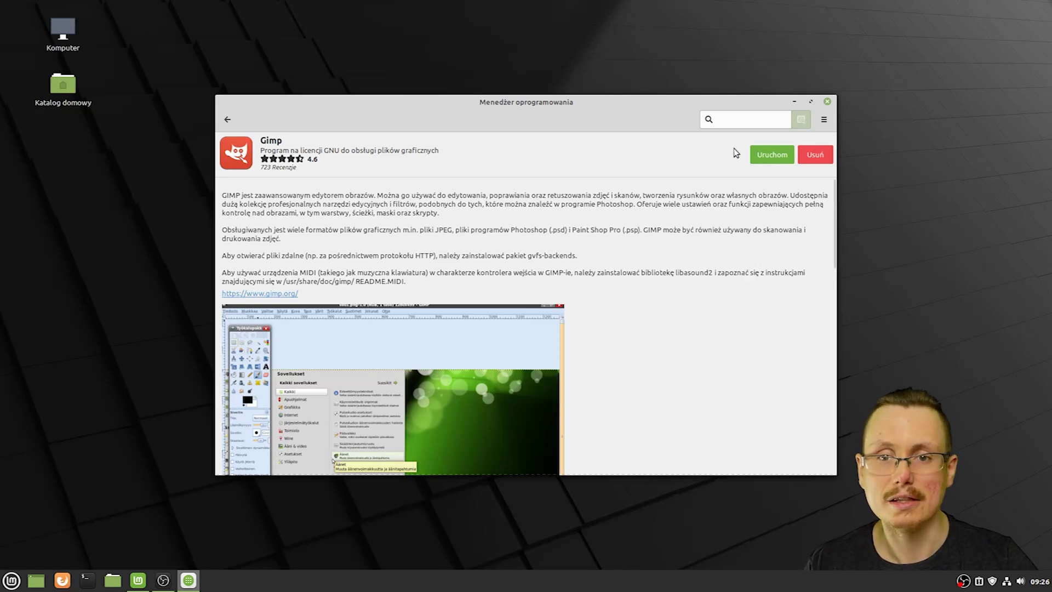
# Launch Gimp to check it, and close it together with the software manager and the welcome window.
pyautogui.click(772, 155)
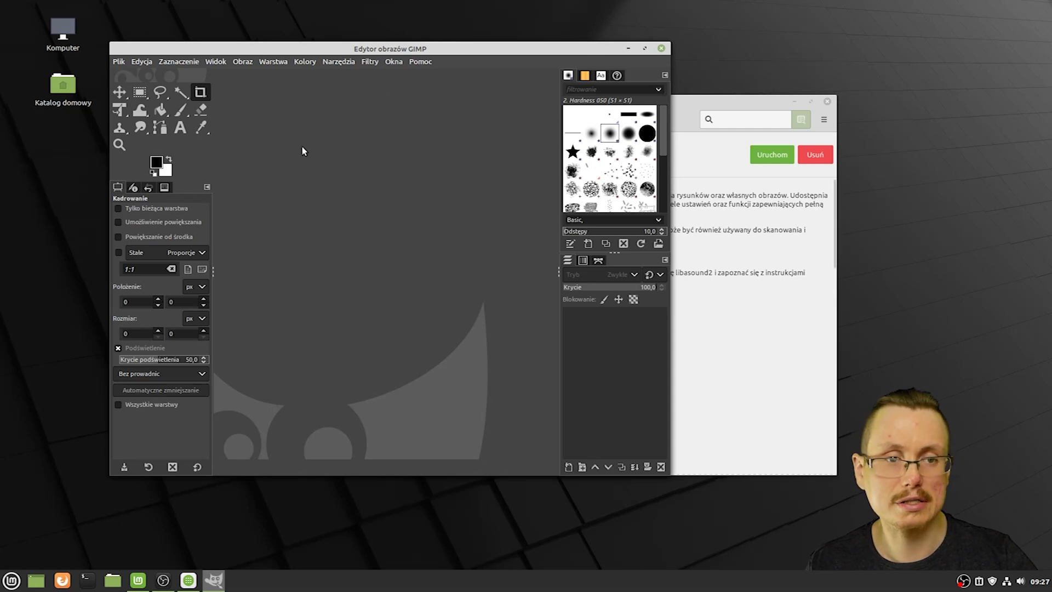
pyautogui.click(662, 49)
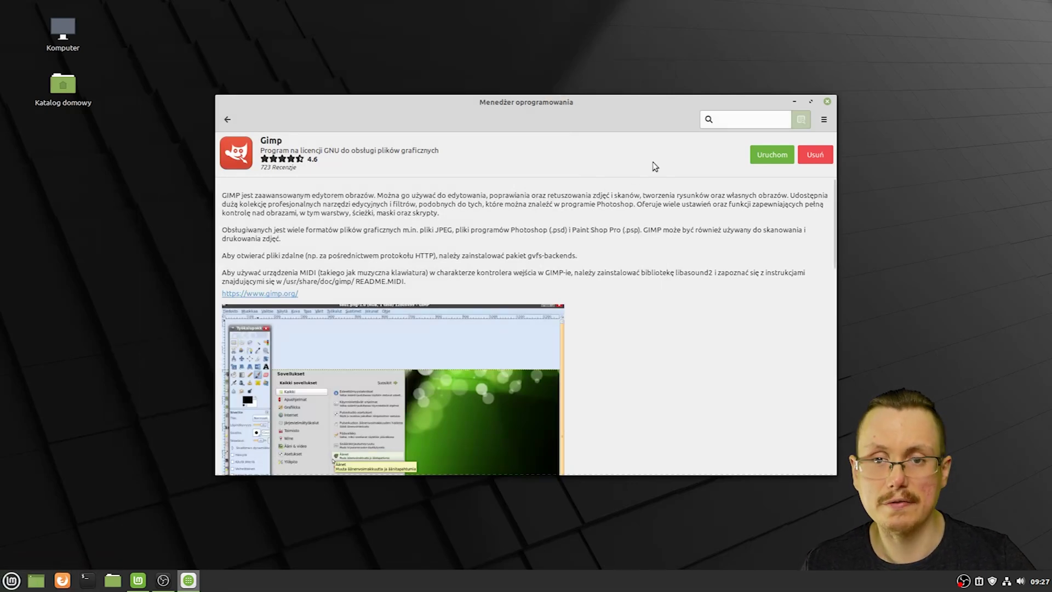
pyautogui.click(828, 102)
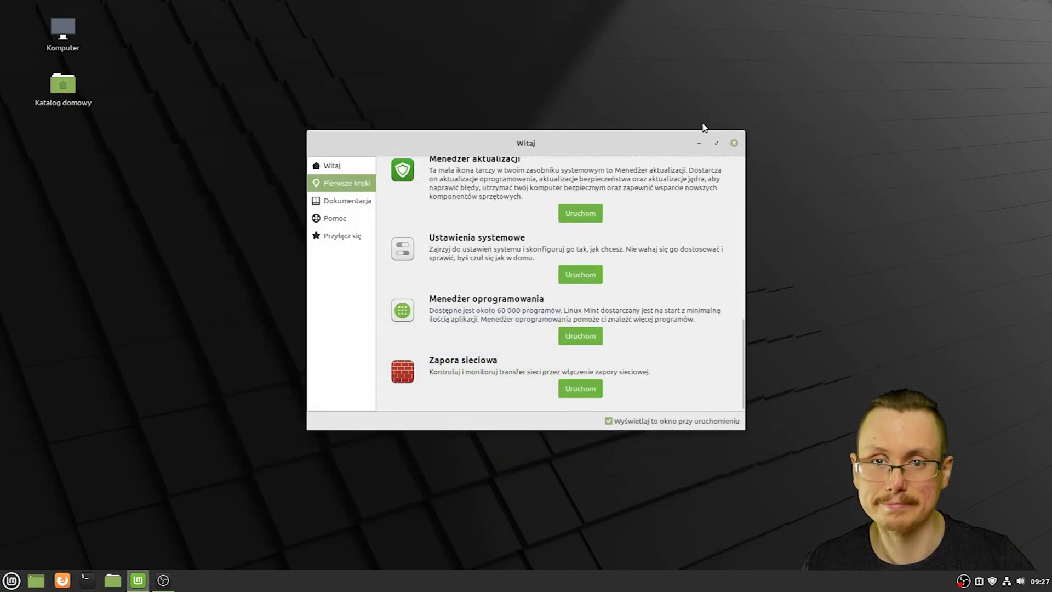
pyautogui.click(736, 143)
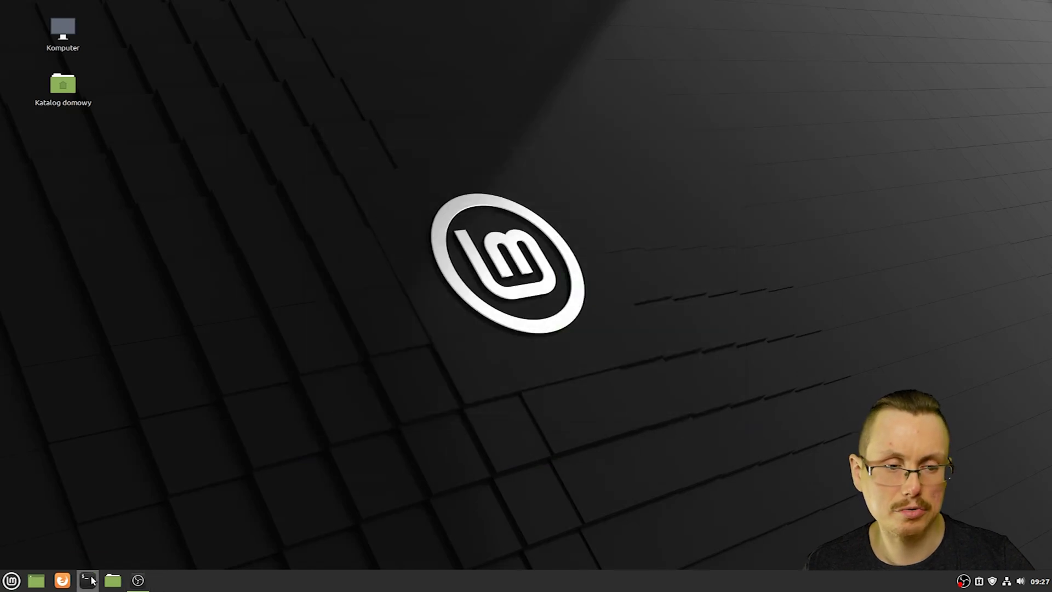
# Switch to Firefox, view the x-kom store's main page, and close both x-kom tabs.
pyautogui.click(63, 580)
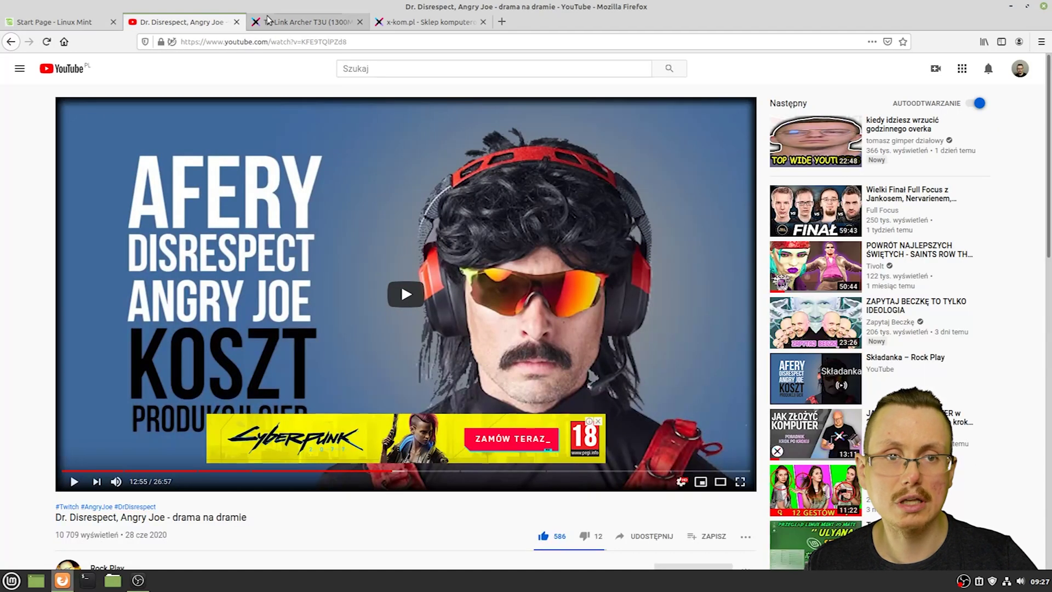
pyautogui.click(319, 26)
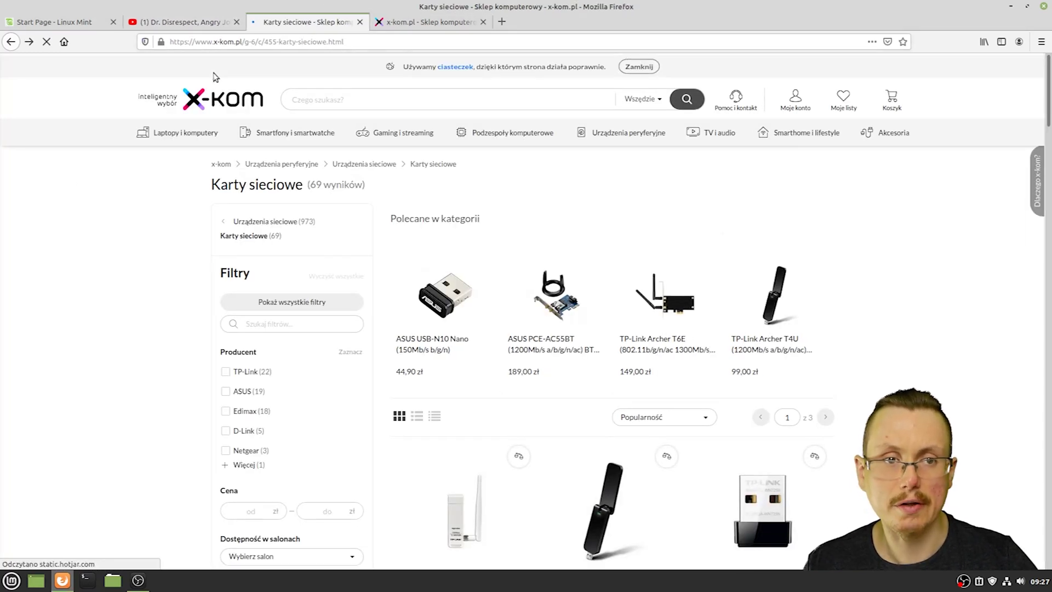
pyautogui.click(204, 103)
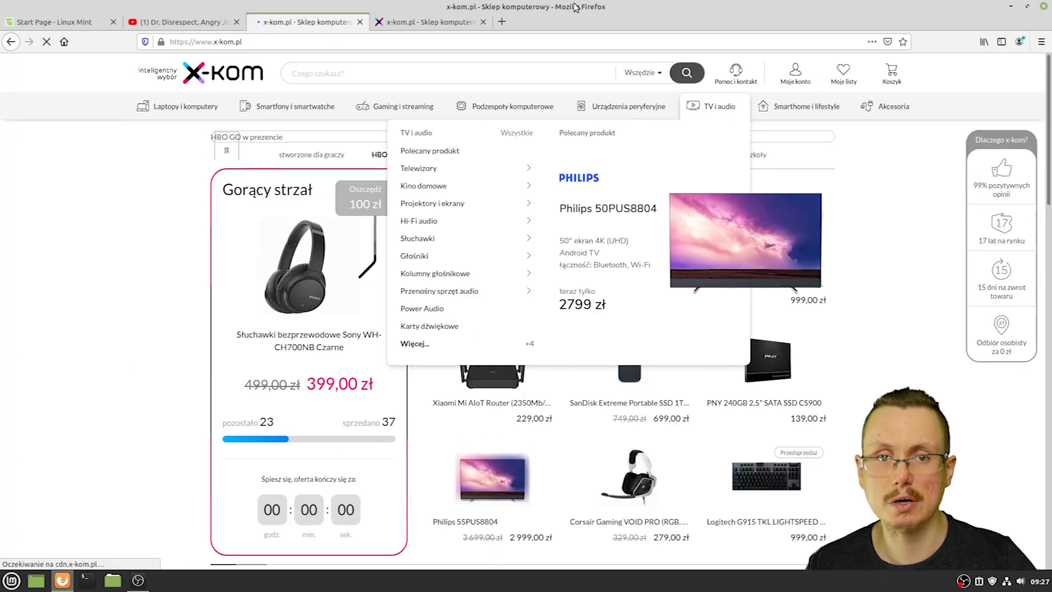
pyautogui.click(361, 22)
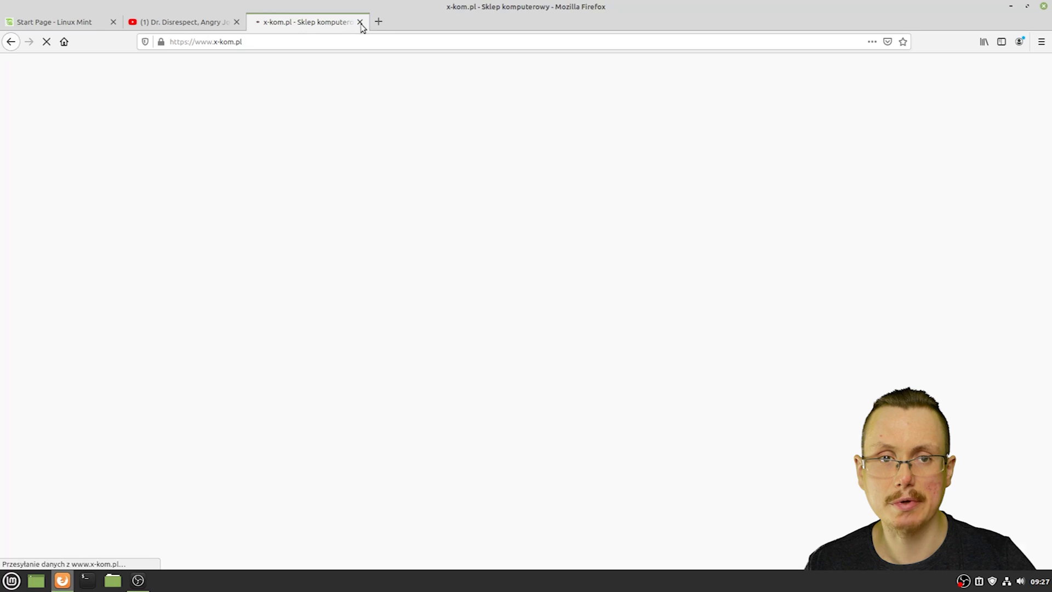
pyautogui.click(360, 22)
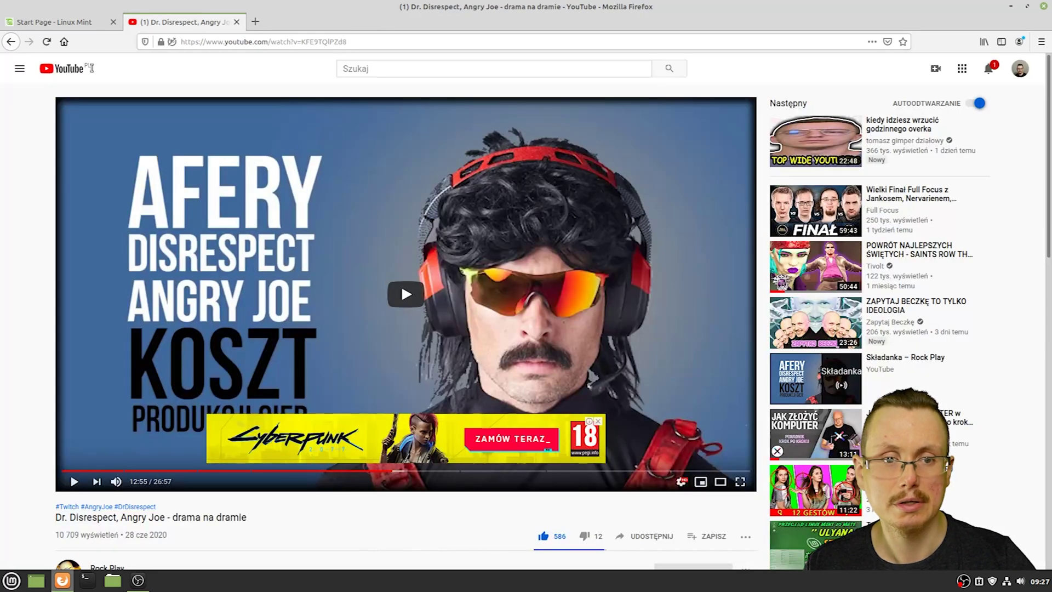
# Play the x-kom RTX 3000 video from the YouTube home page and skip ahead to 6:10.
pyautogui.click(77, 70)
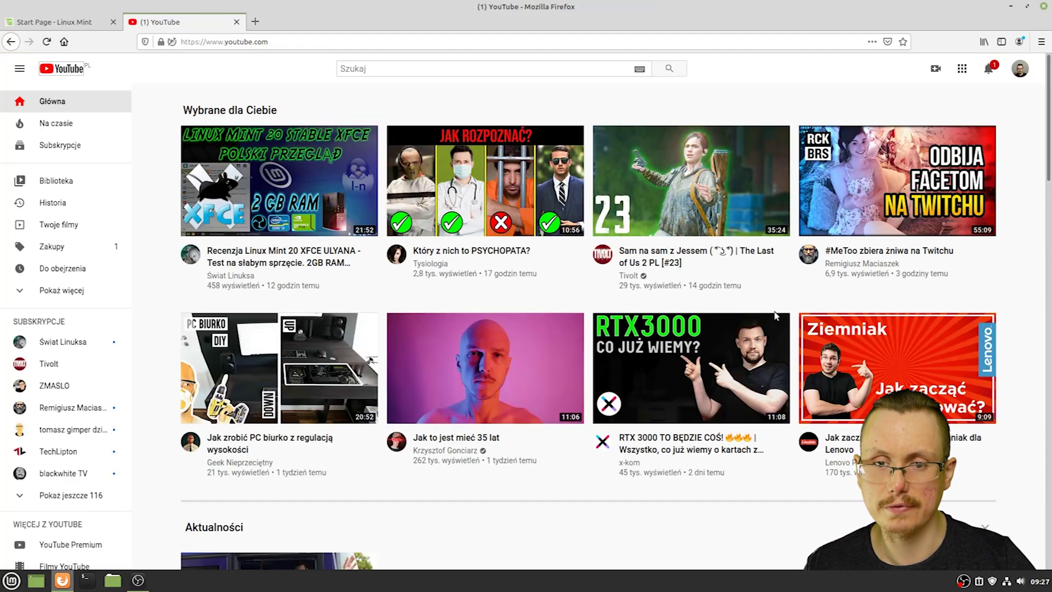
pyautogui.click(713, 376)
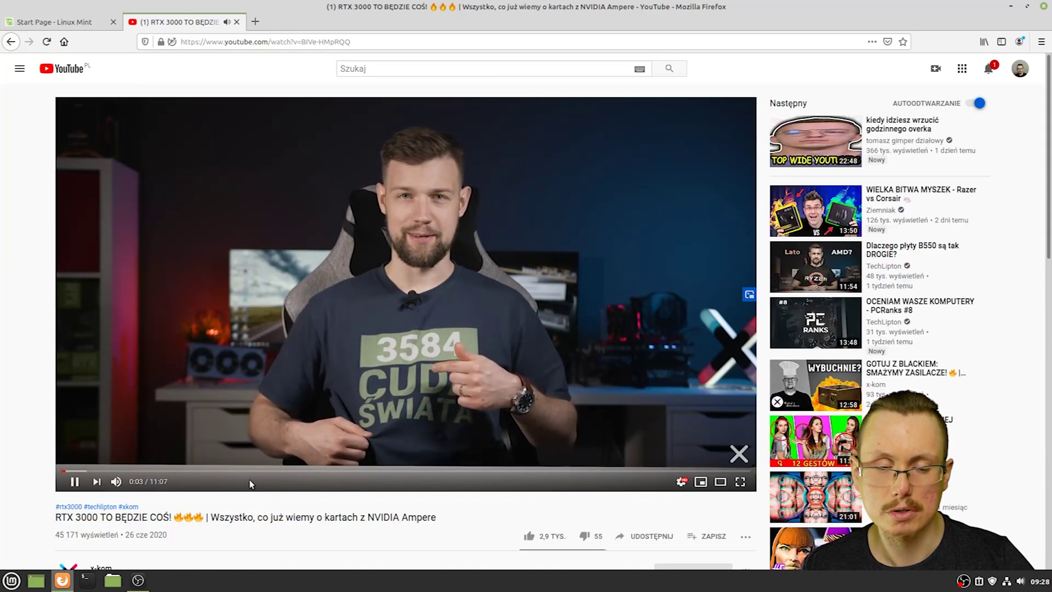
pyautogui.click(270, 476)
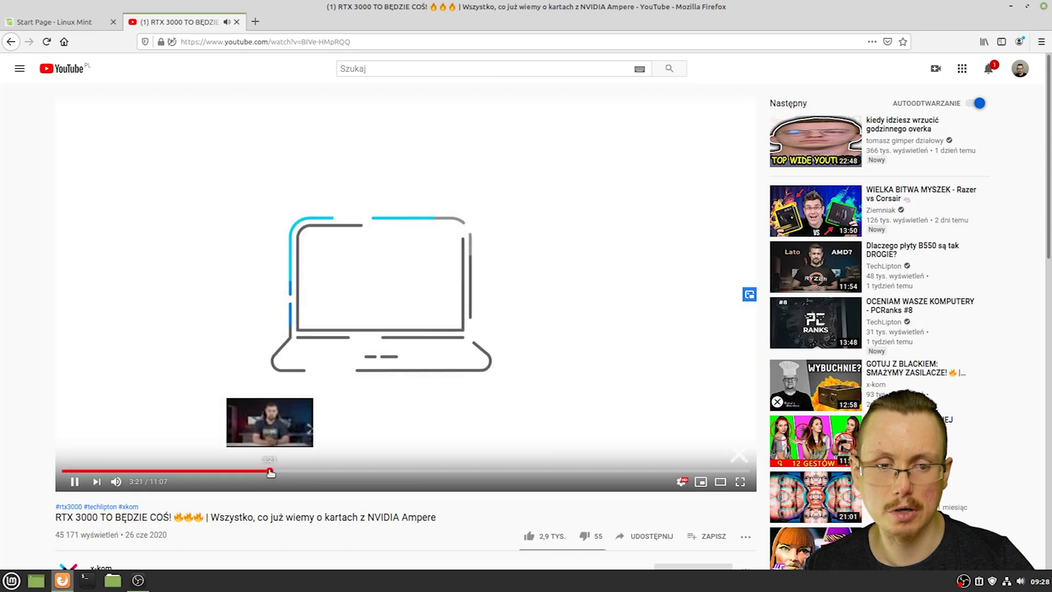
pyautogui.click(445, 473)
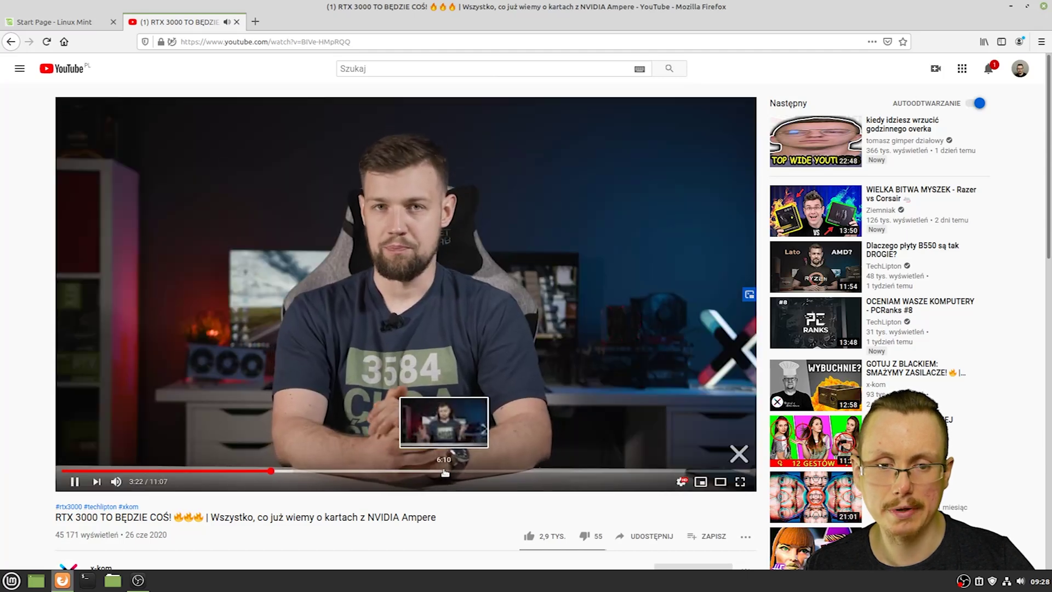
# Set the video quality to 1440p60 and test playback by skipping ahead to 7:16 and to about 8:45.
pyautogui.click(683, 484)
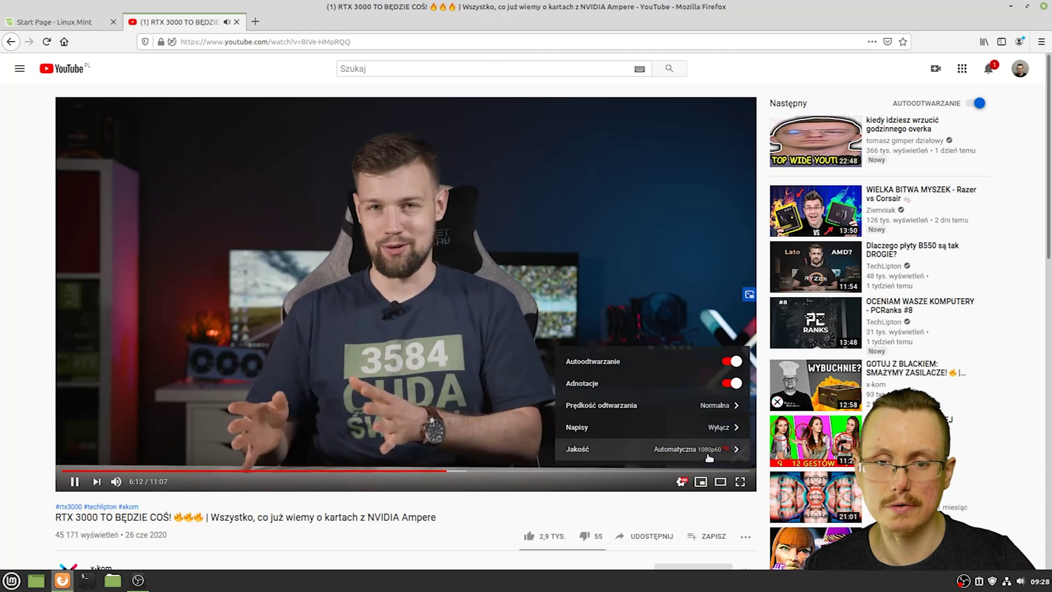
pyautogui.click(728, 450)
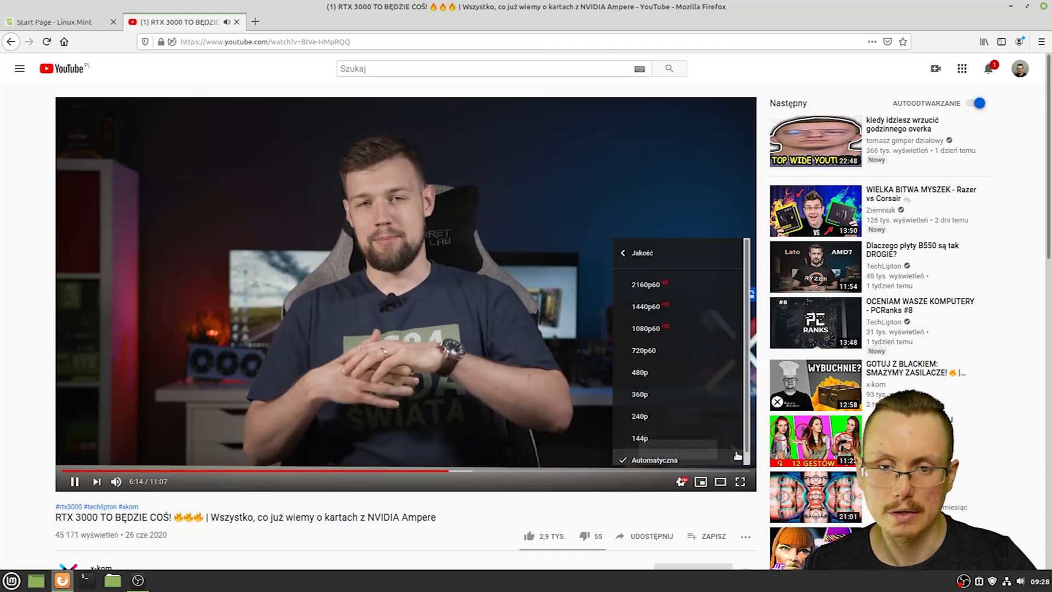
pyautogui.click(657, 307)
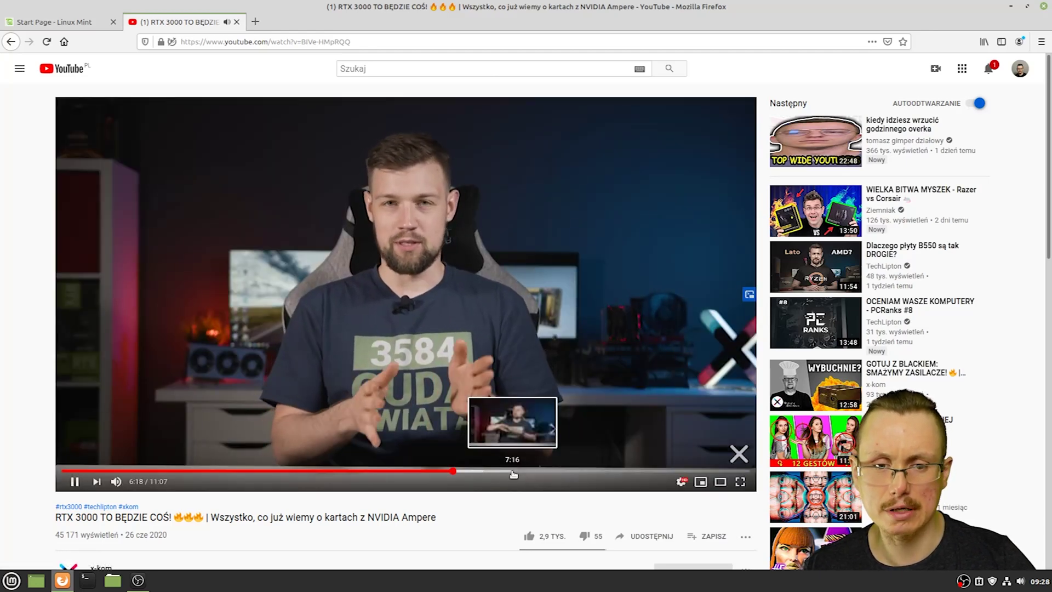
pyautogui.click(512, 471)
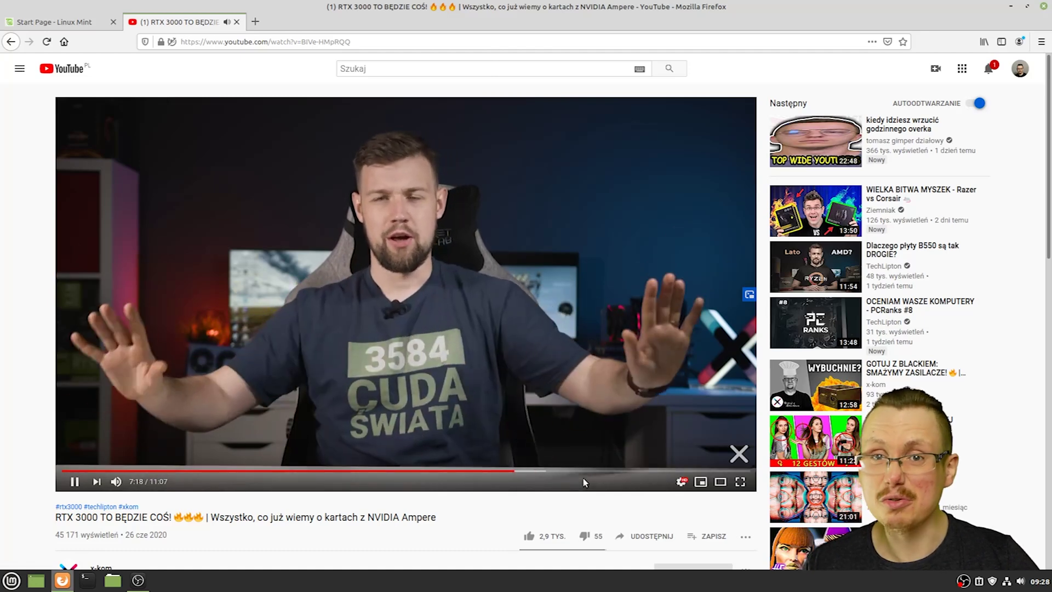
pyautogui.click(602, 470)
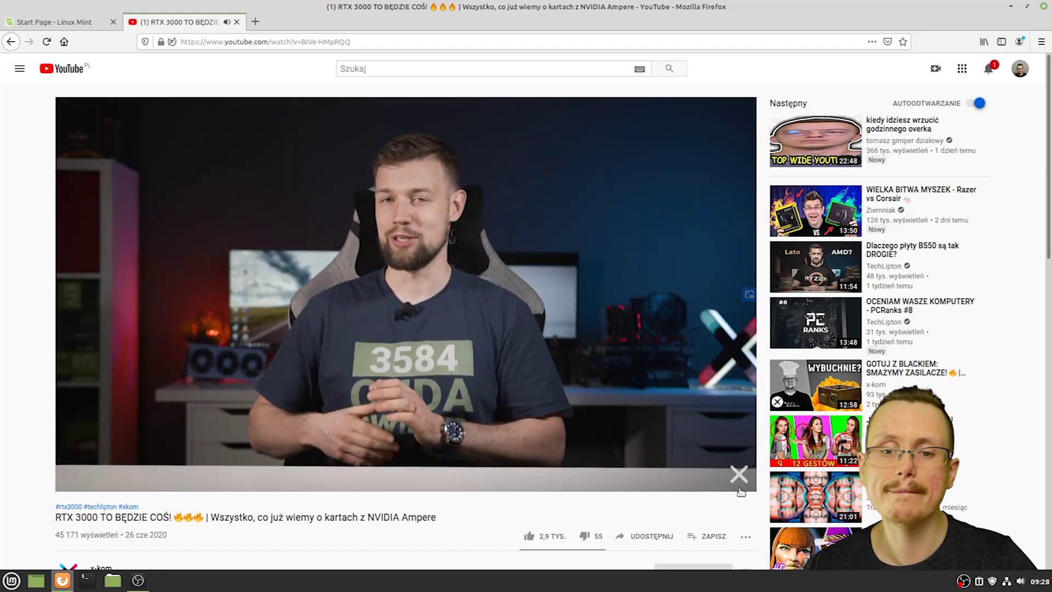
# Set the video quality to 2160p60, jump back to 4:29 to test playback, and pause the video.
pyautogui.click(683, 482)
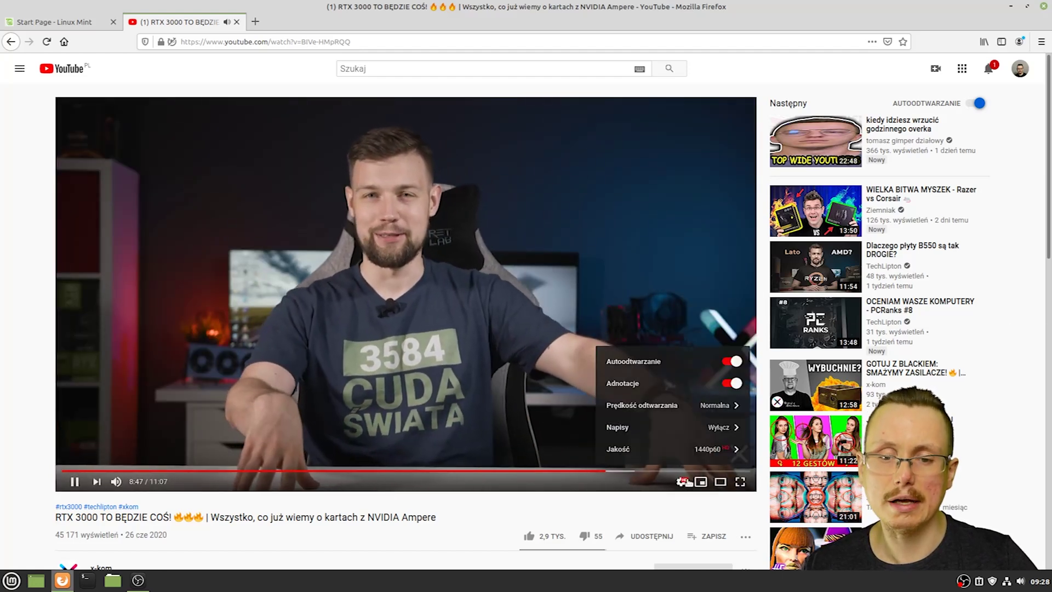
pyautogui.click(734, 449)
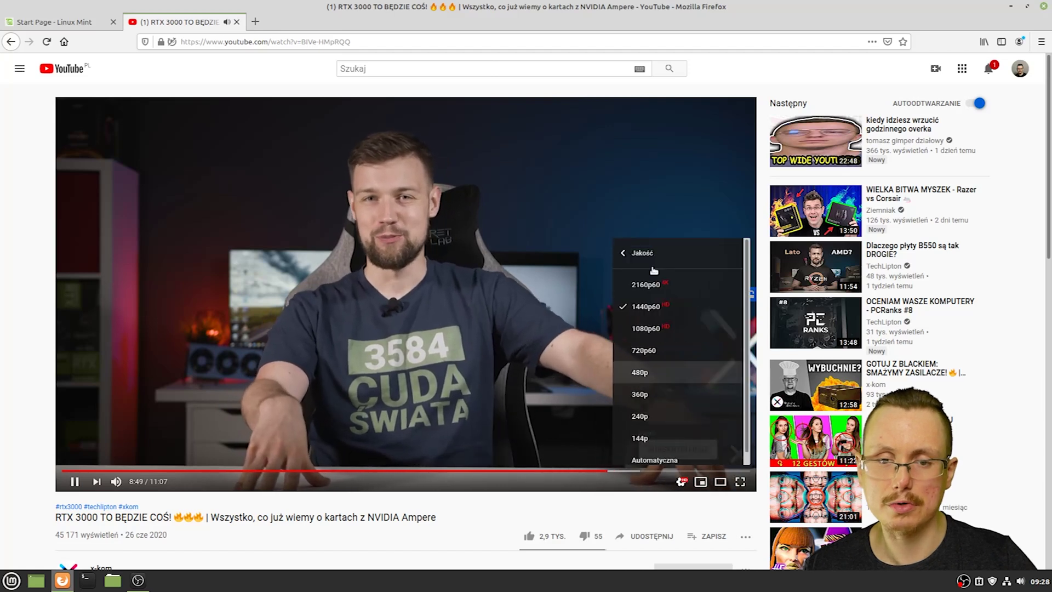
pyautogui.click(647, 285)
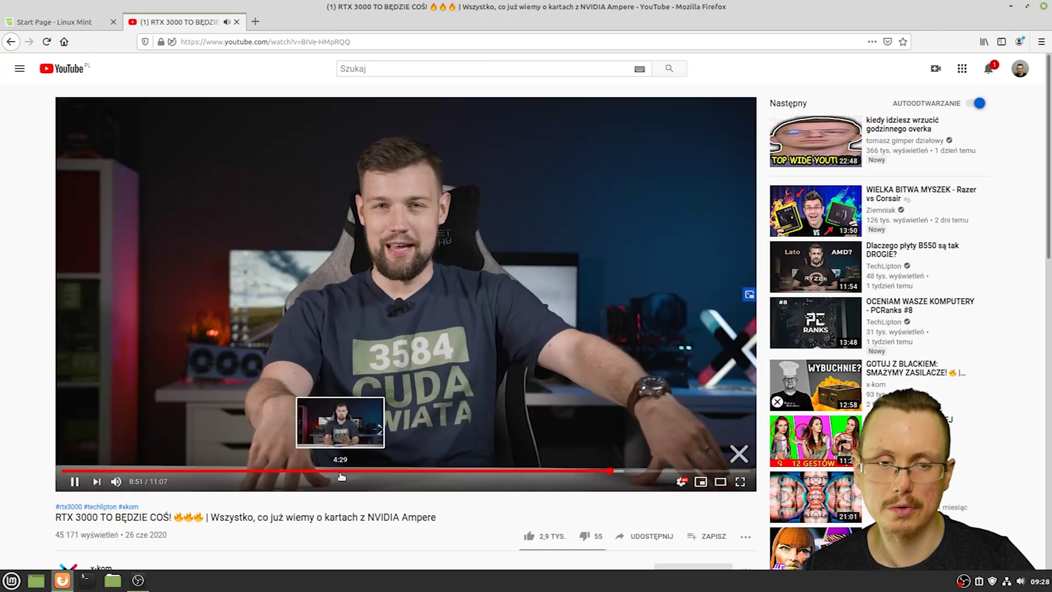
pyautogui.click(342, 471)
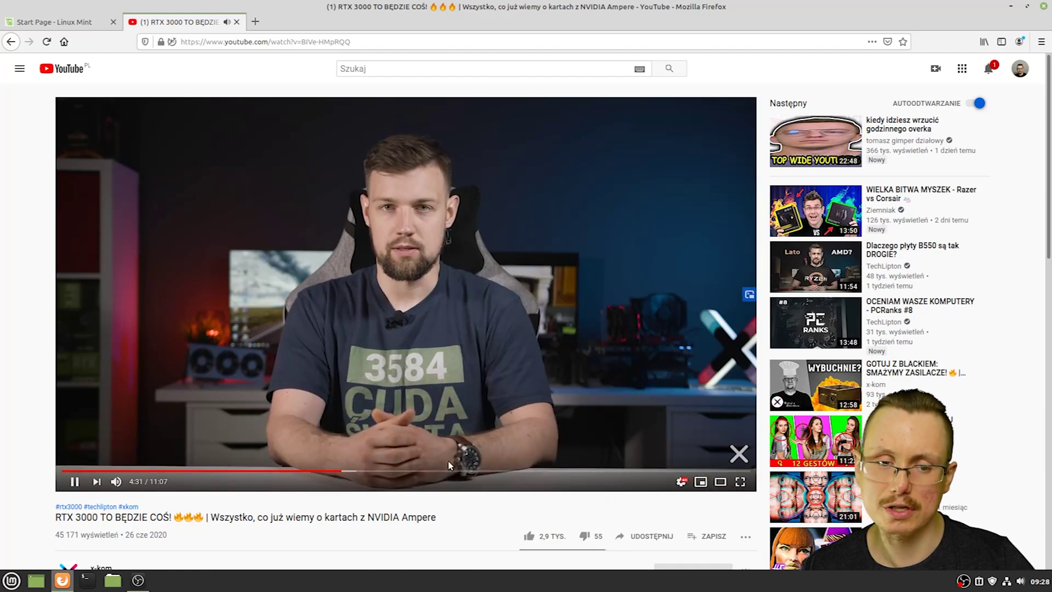
pyautogui.press('space')
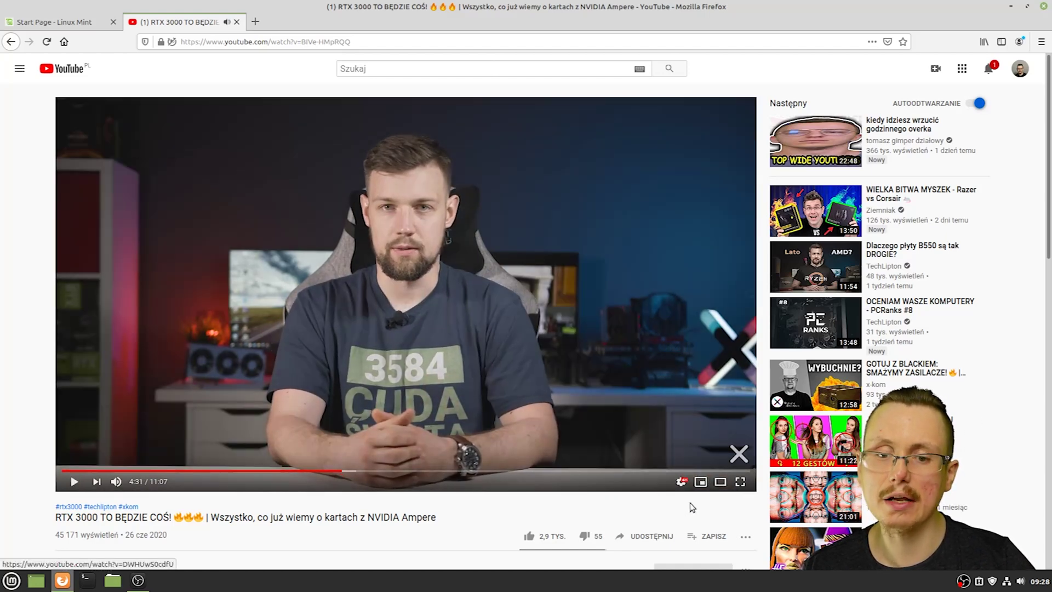
# Lower the video quality to 1080p60, resume playback from 5:33, and skip further ahead in the video.
pyautogui.click(681, 482)
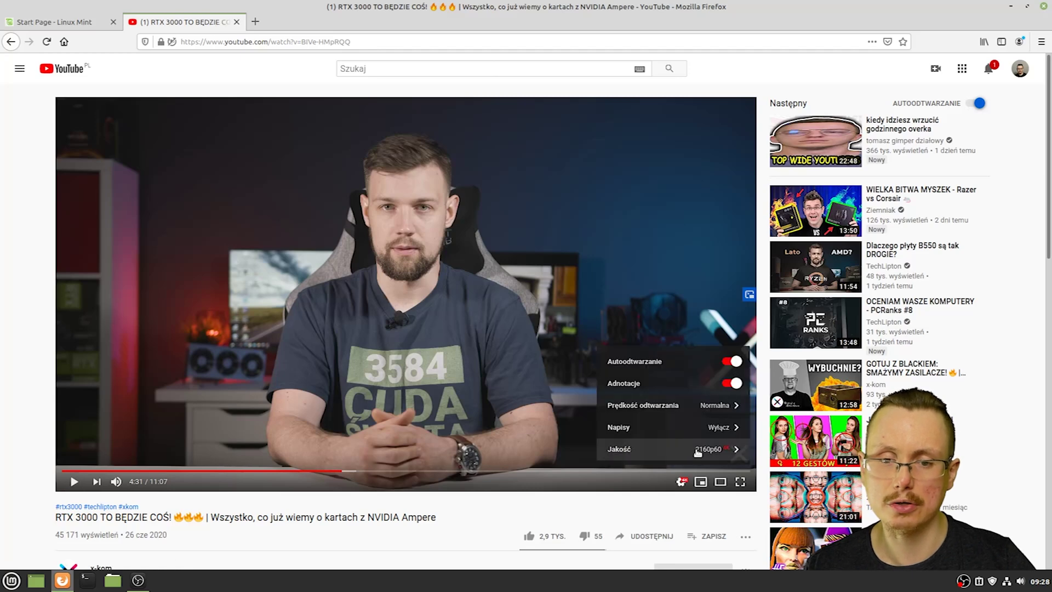
pyautogui.click(691, 446)
pyautogui.click(675, 329)
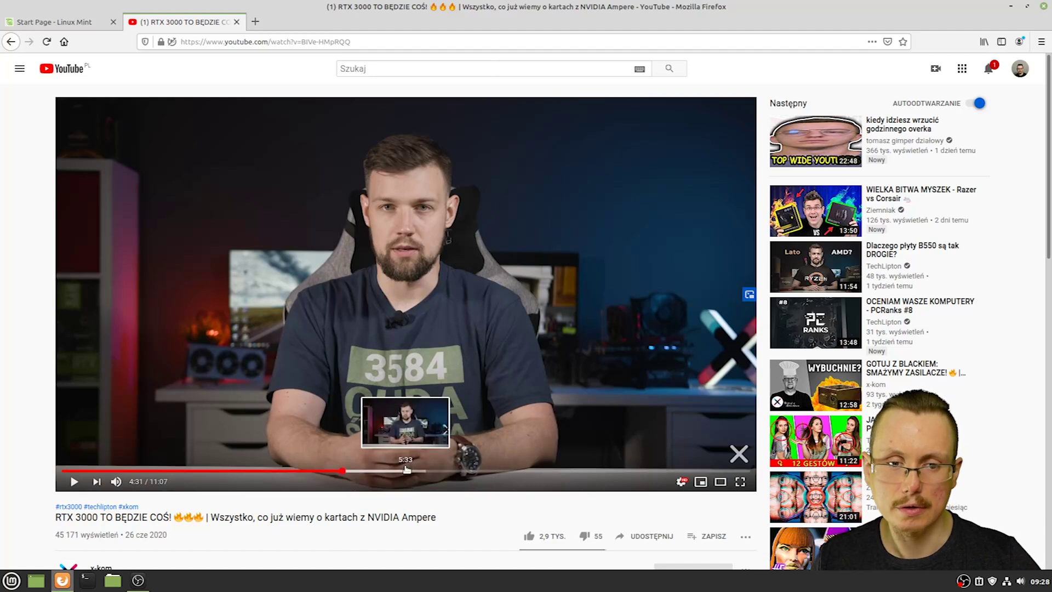
pyautogui.click(408, 471)
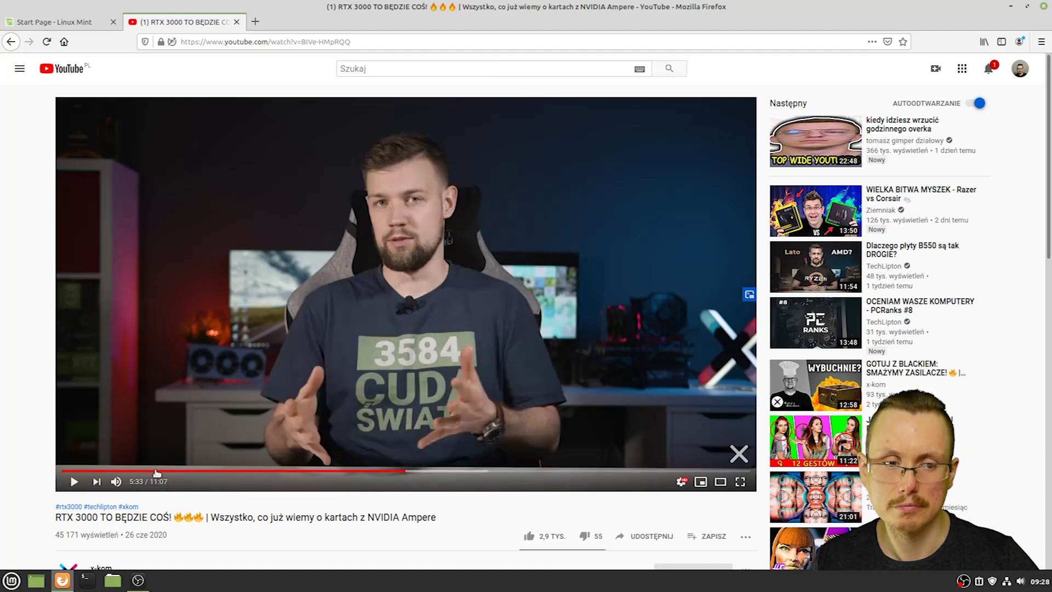
pyautogui.click(73, 482)
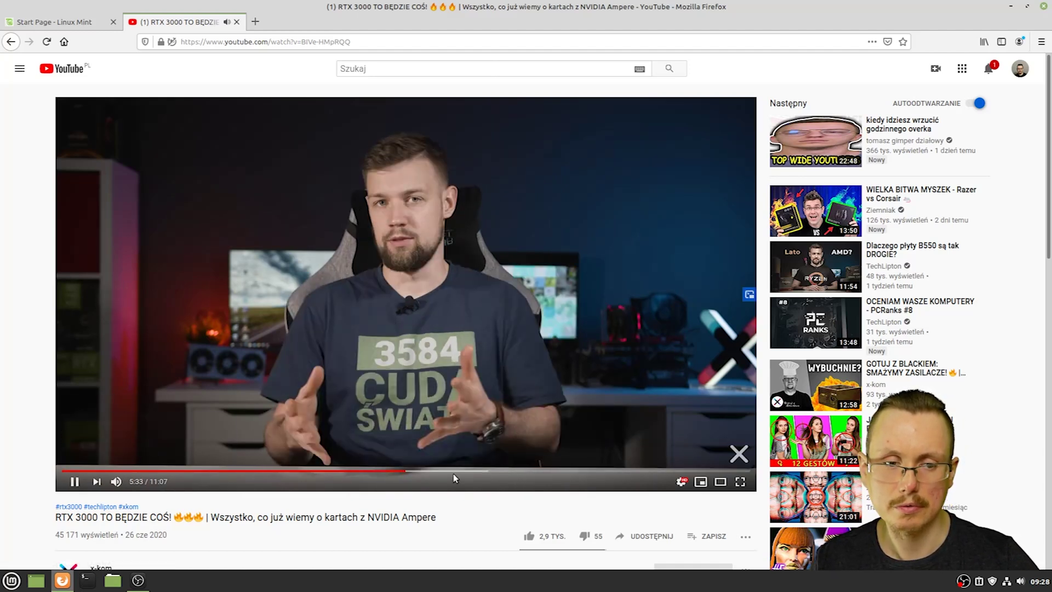
pyautogui.click(487, 470)
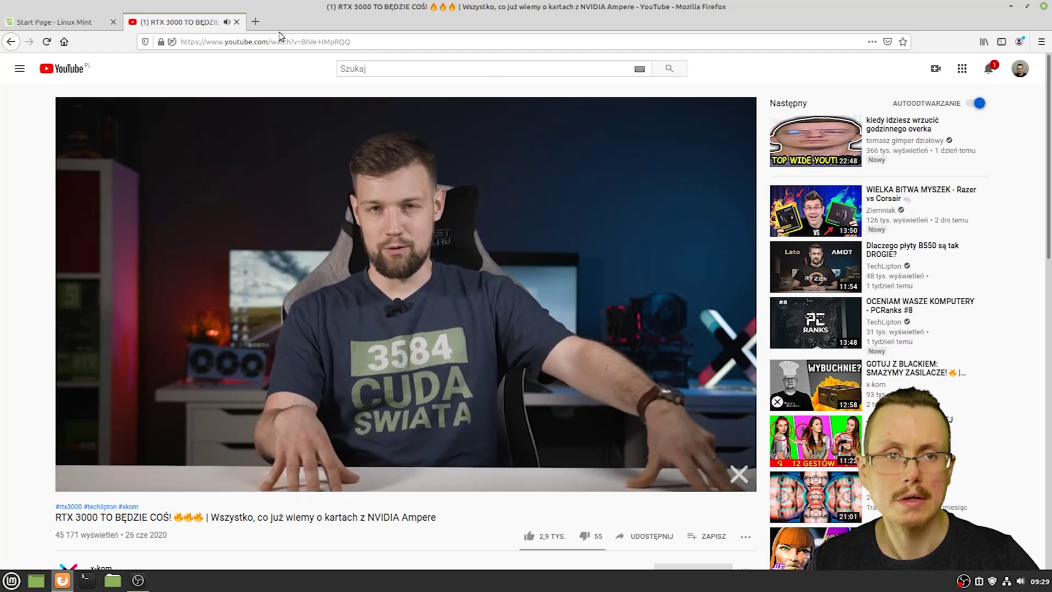
# Open the linuxmint shortcut in a new browser tab and look over the Linux Mint start page.
pyautogui.click(256, 22)
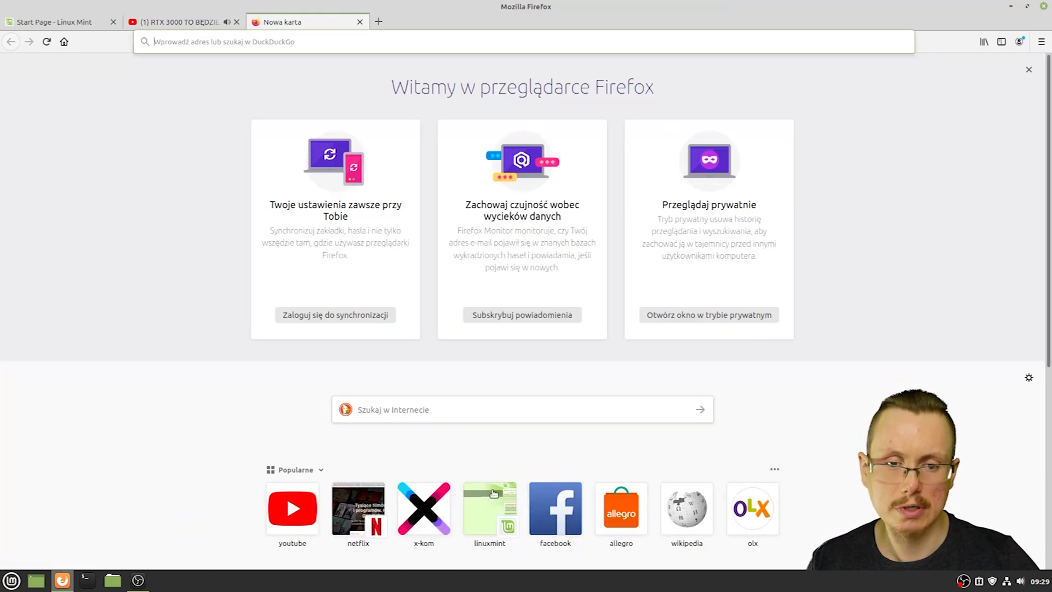
pyautogui.click(491, 508)
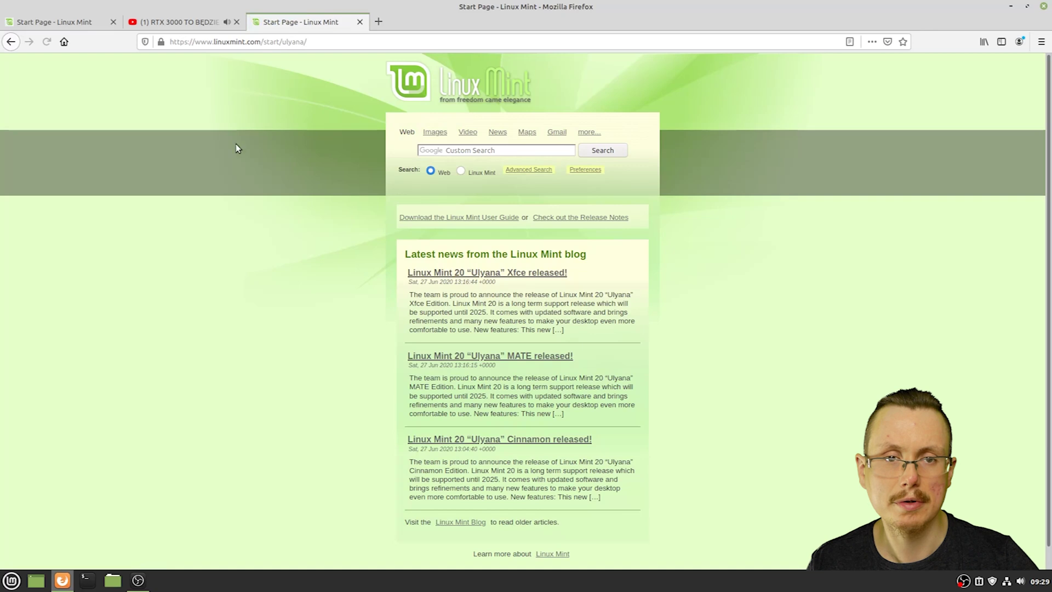
pyautogui.scroll(-1, 811, 368)
pyautogui.scroll(1, 815, 368)
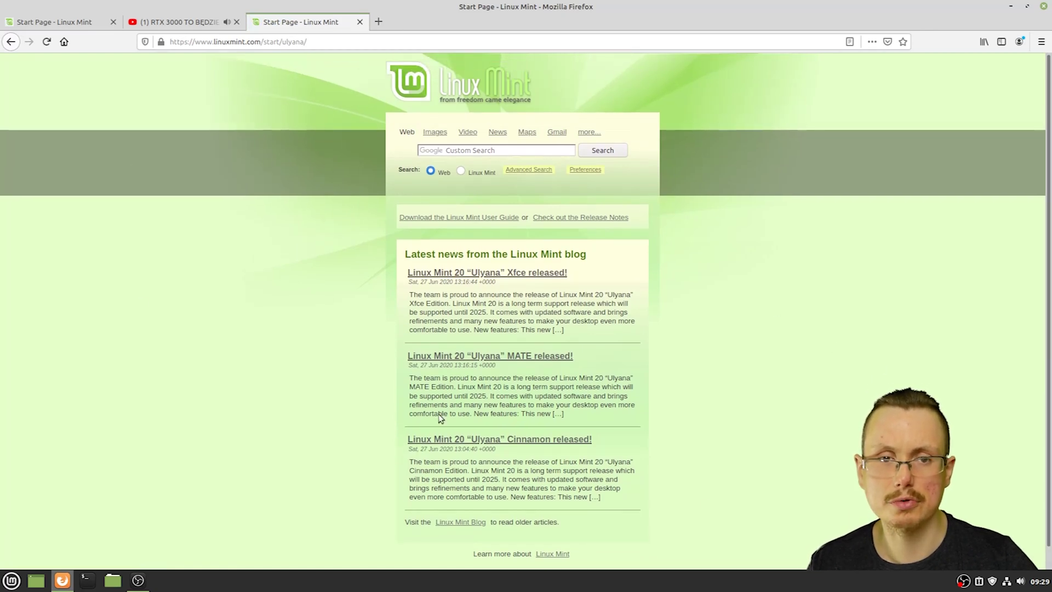
# Close the Linux Mint start page tab, open Allegro in a new tab without its consent notice, and view its Moda section.
pyautogui.click(360, 23)
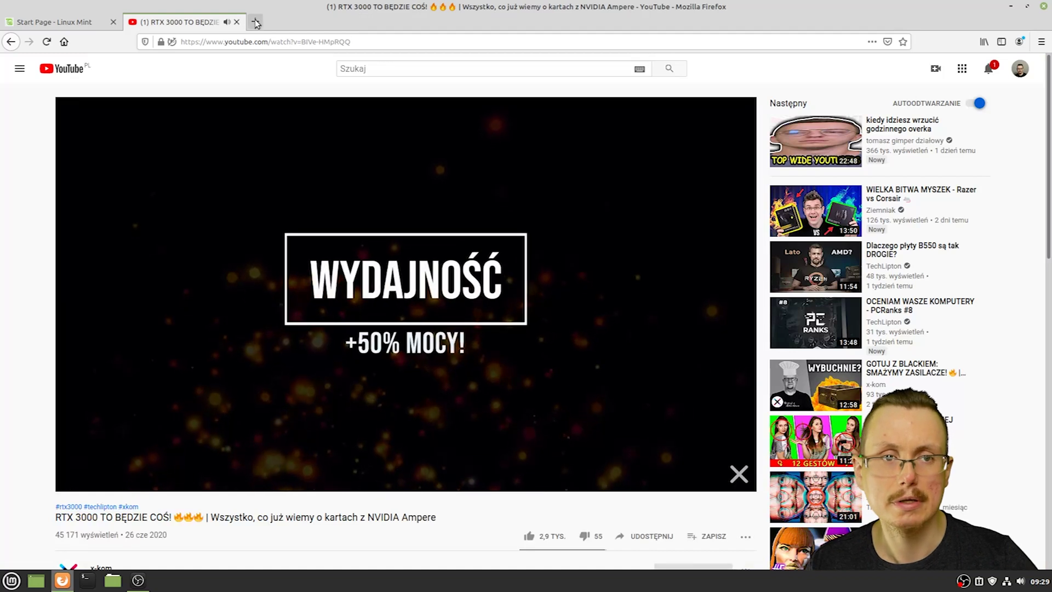
pyautogui.hotkey('ctrl', 't')
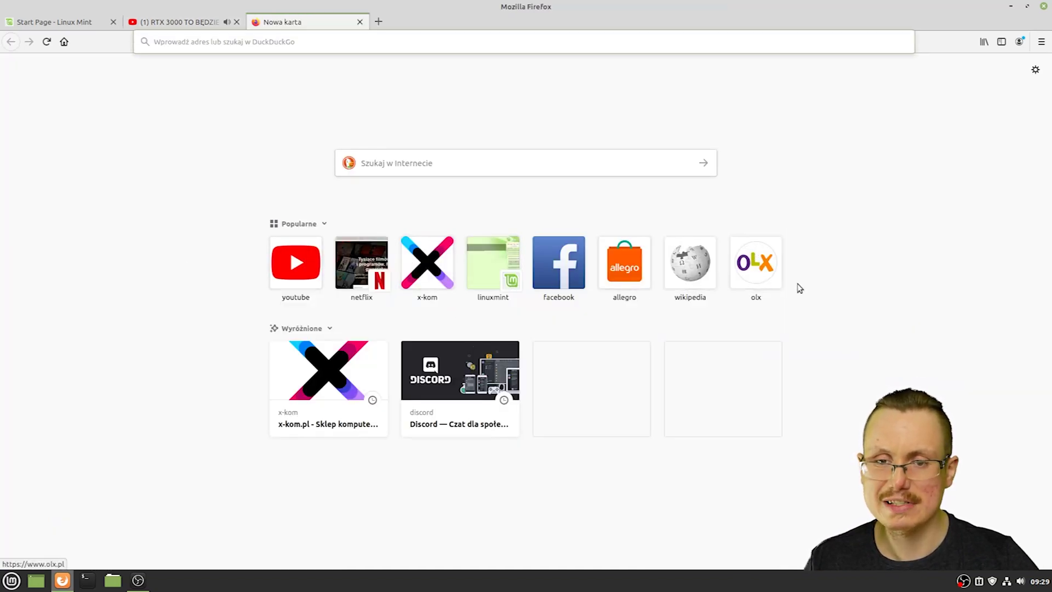
pyautogui.click(631, 262)
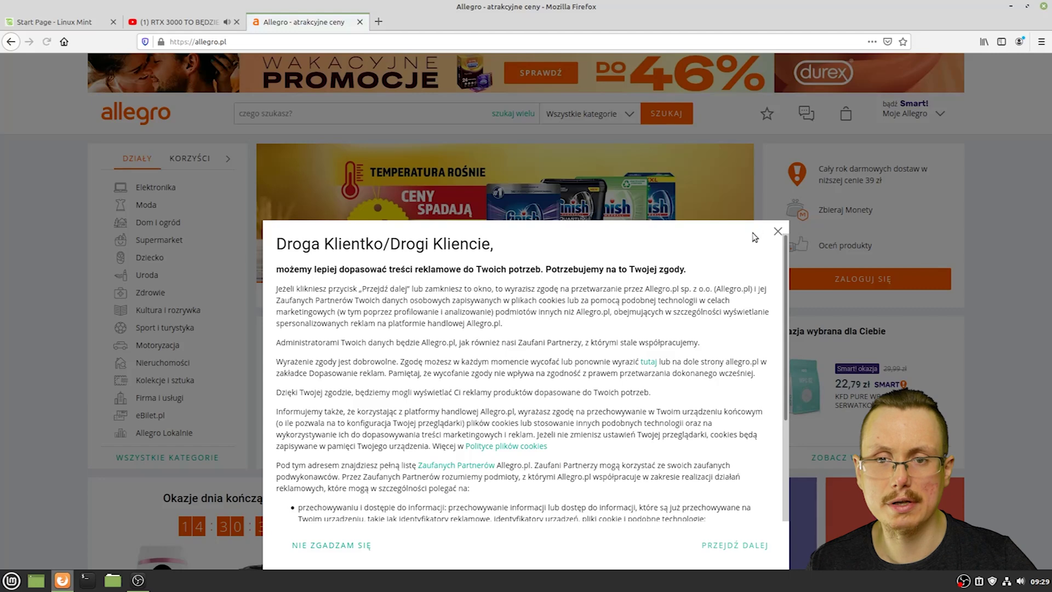
pyautogui.click(779, 233)
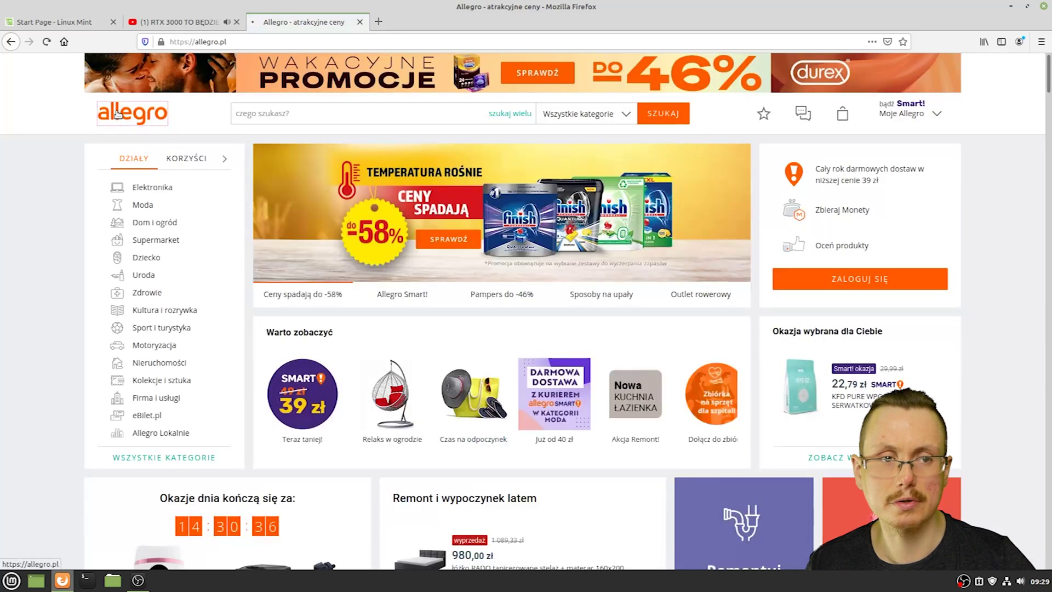
pyautogui.click(140, 206)
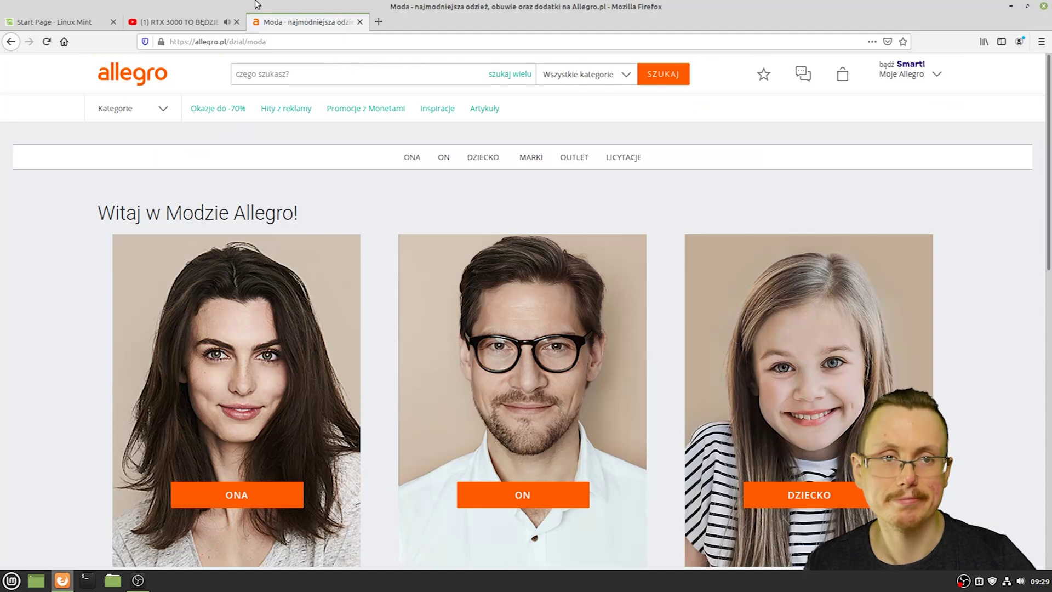
# Close the Allegro and YouTube tabs and open Netflix in a new tab using the first profile.
pyautogui.click(360, 23)
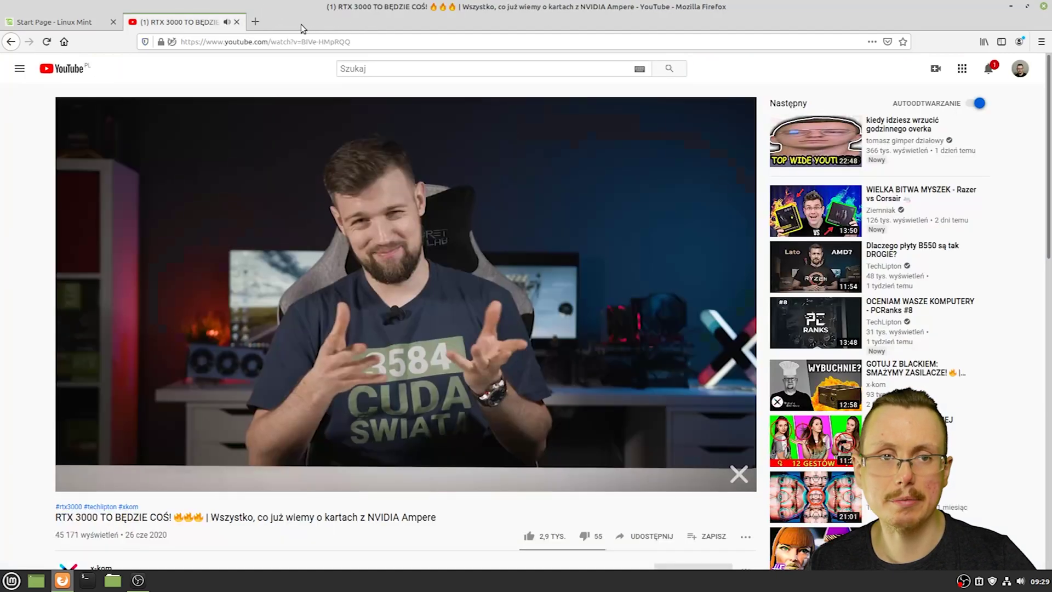
pyautogui.click(237, 22)
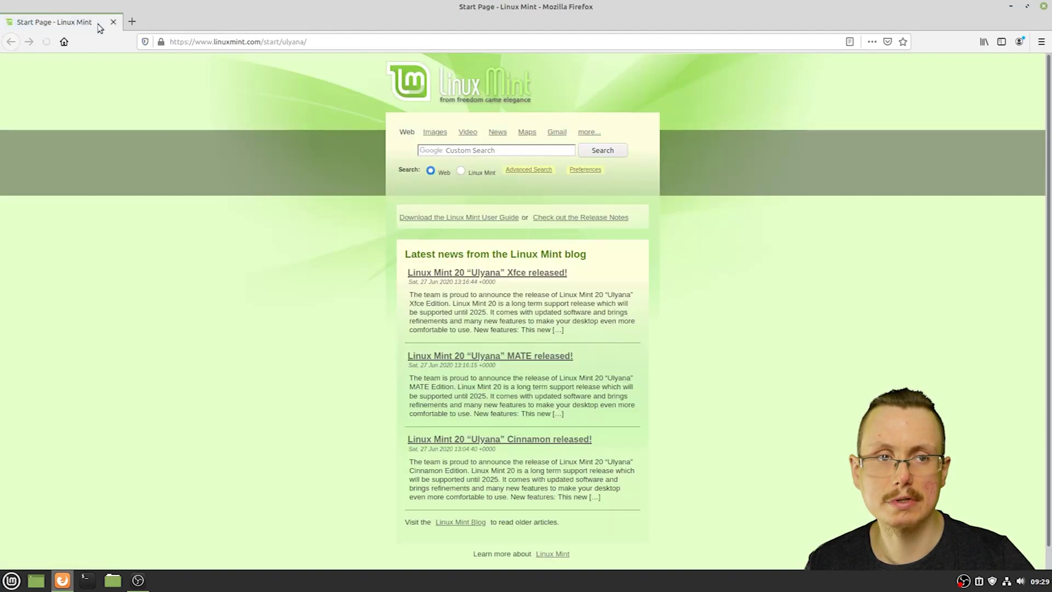
pyautogui.click(131, 22)
pyautogui.click(356, 277)
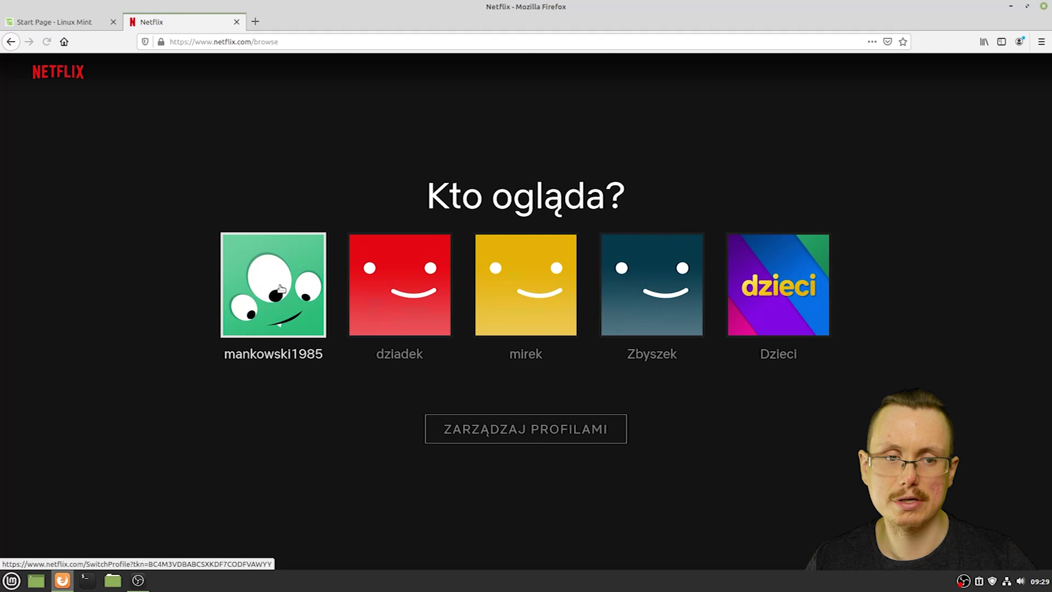
pyautogui.click(281, 290)
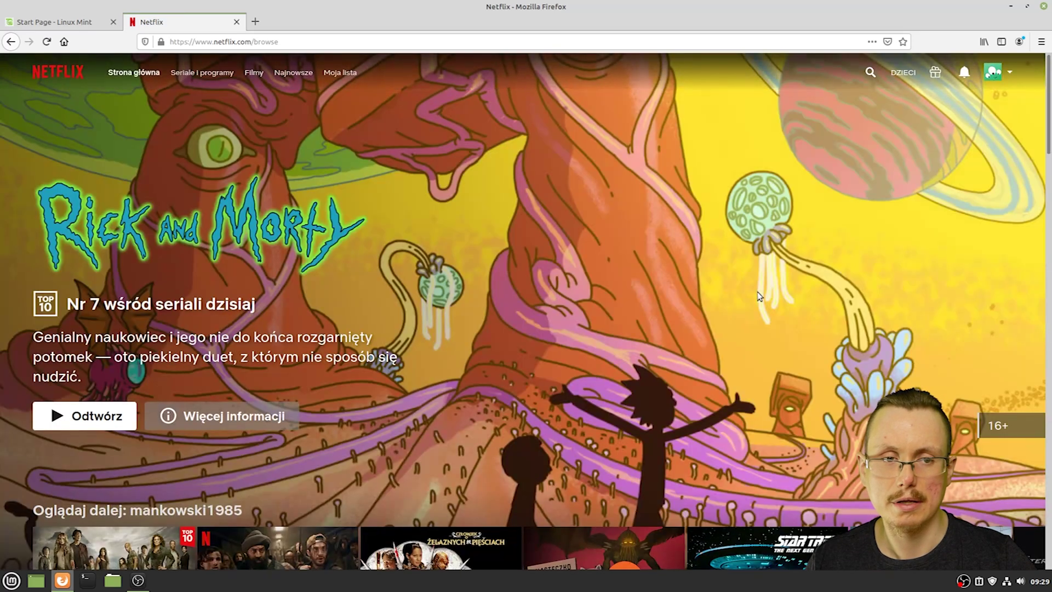
# Play Czarna lista from Moja lista, skip to about 12 minutes into the episode, and switch to full screen.
pyautogui.scroll(-6, 762, 272)
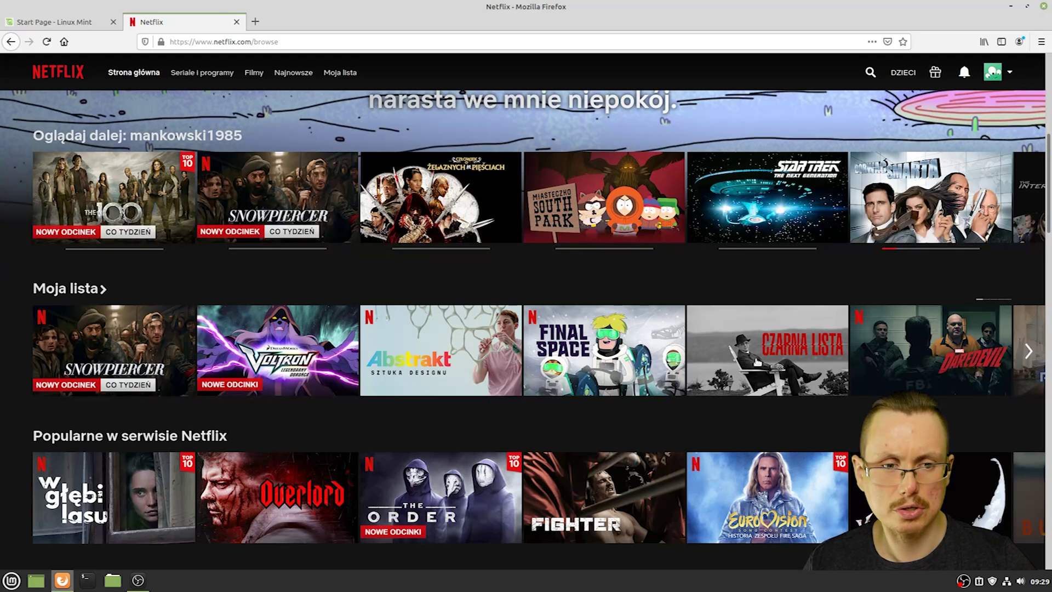
pyautogui.moveTo(756, 361)
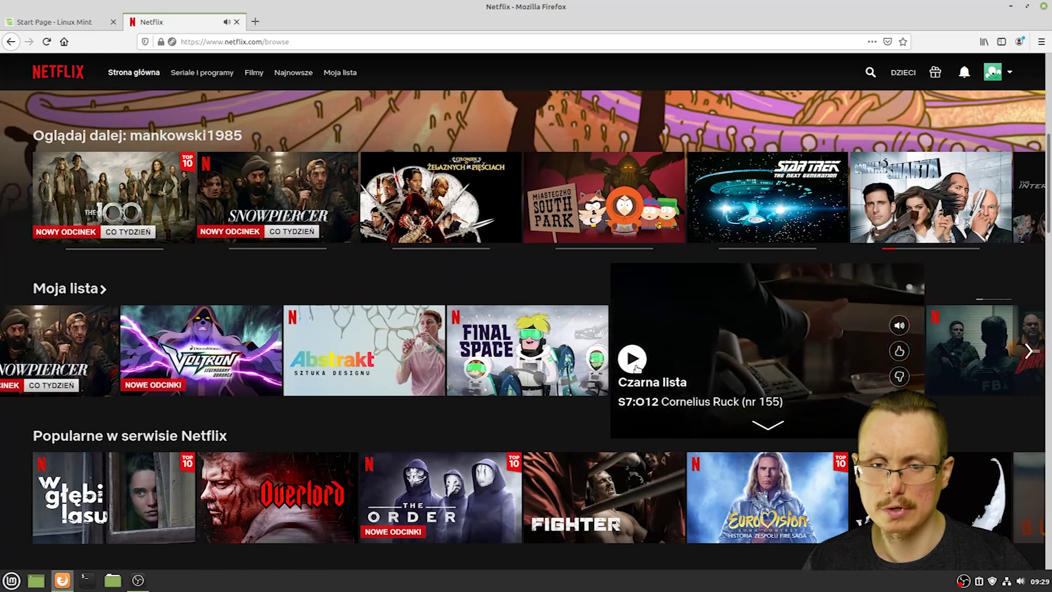
pyautogui.click(645, 374)
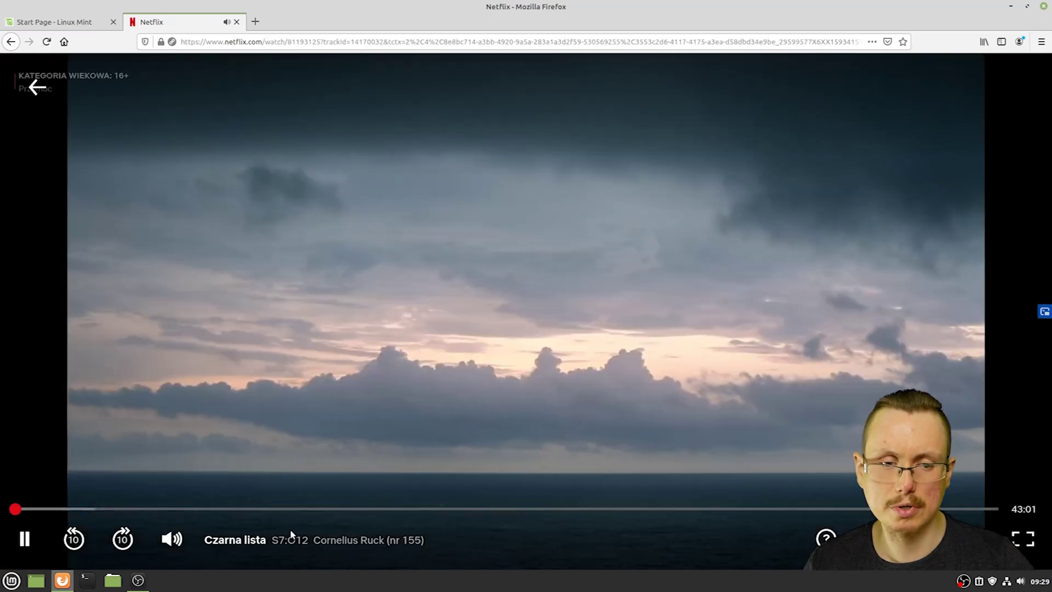
pyautogui.click(288, 509)
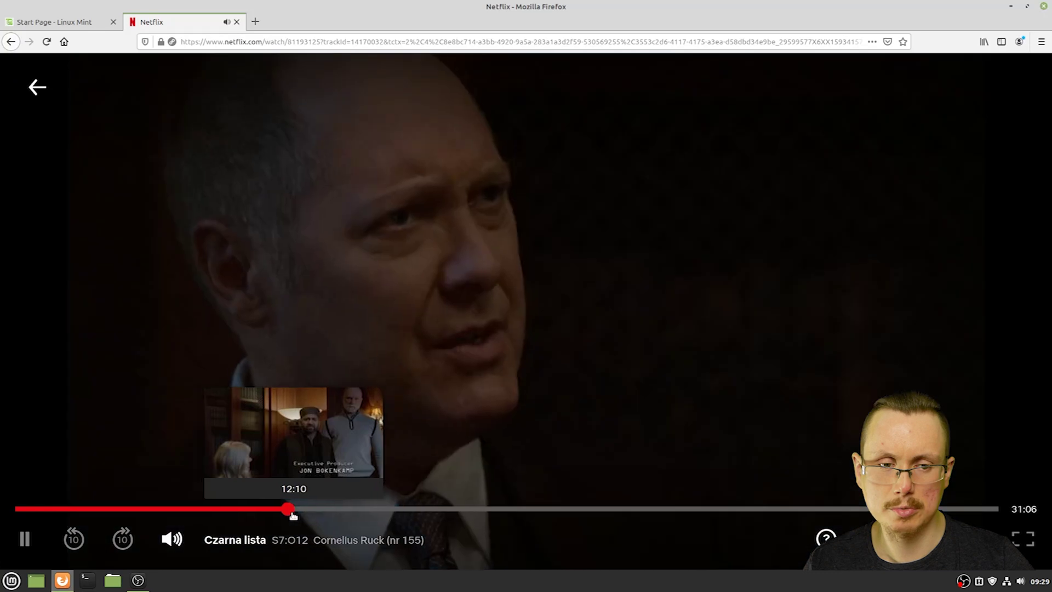
pyautogui.click(1022, 539)
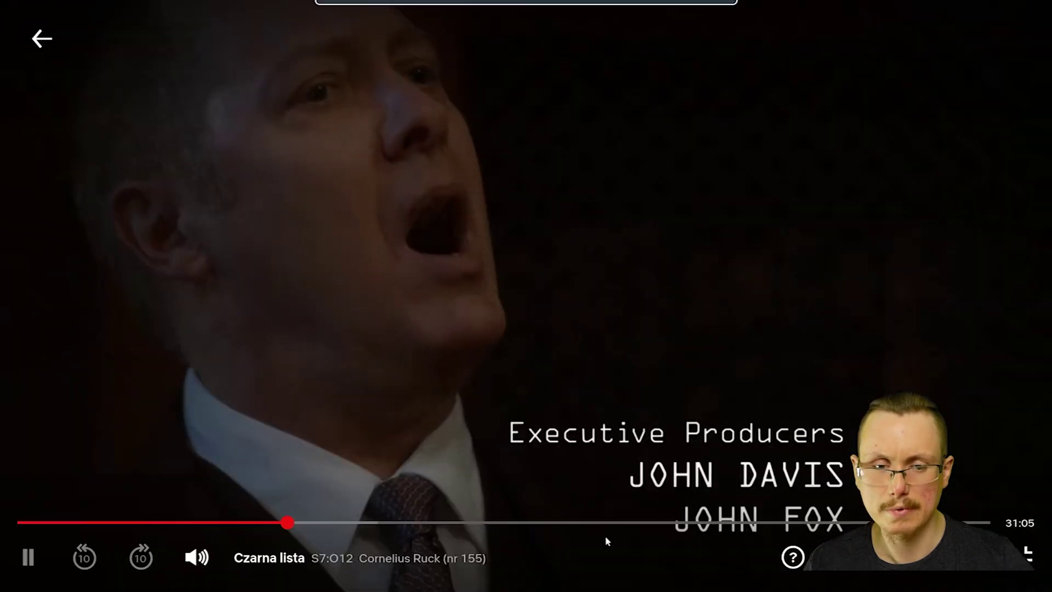
# Test full-screen Netflix playback by skipping forward and back through the episode, including to about 27:31 and 21:30.
pyautogui.click(513, 523)
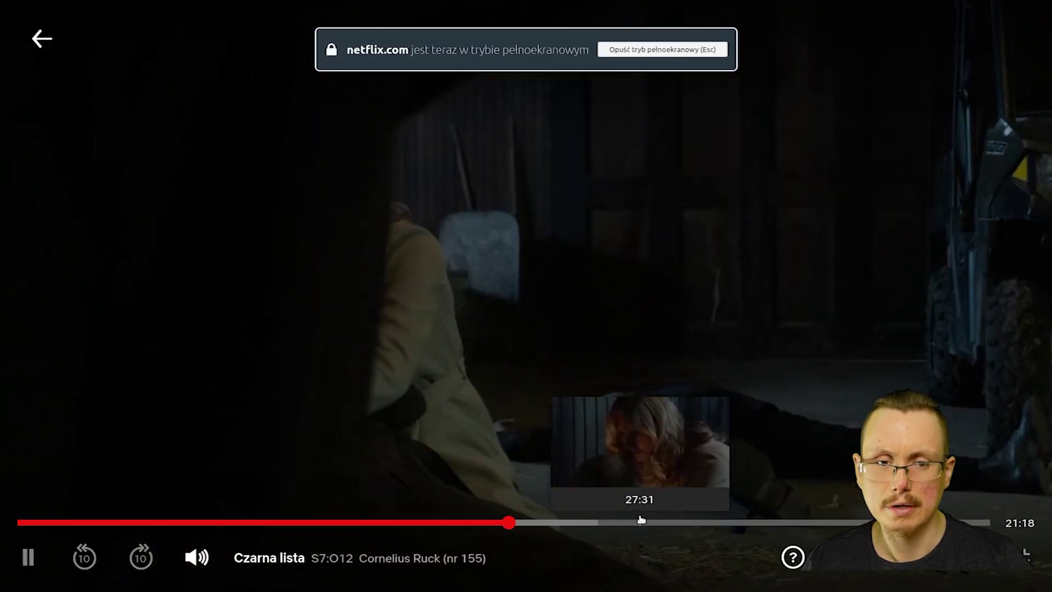
pyautogui.click(641, 522)
pyautogui.click(757, 522)
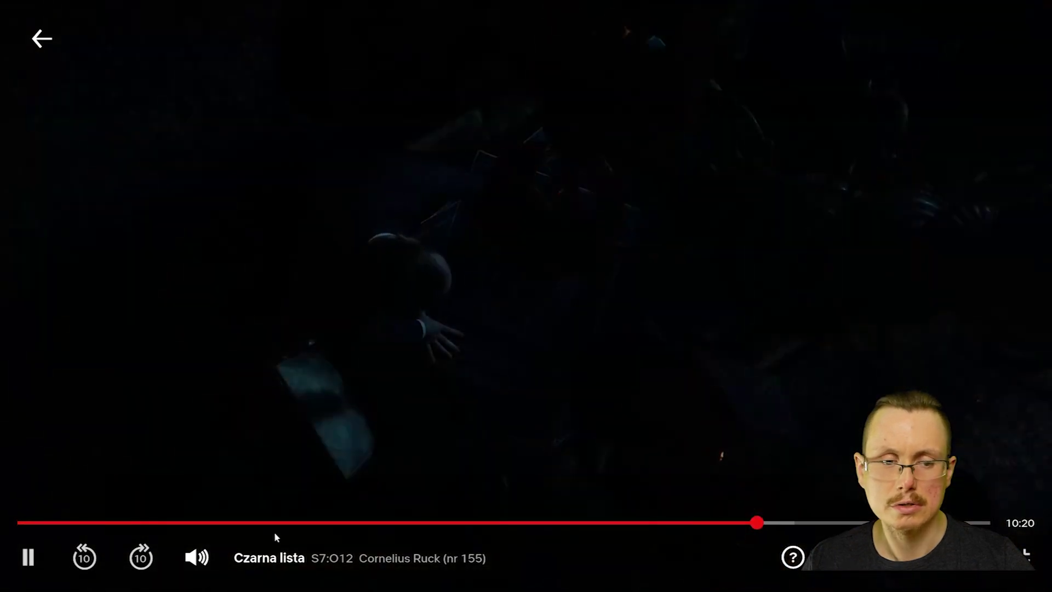
pyautogui.click(270, 523)
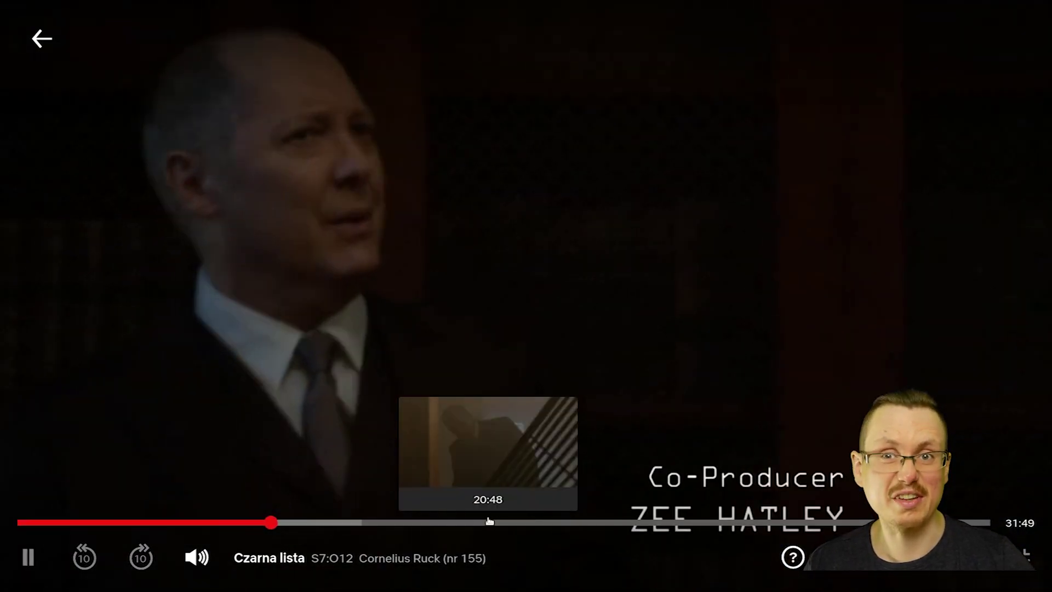
pyautogui.click(500, 523)
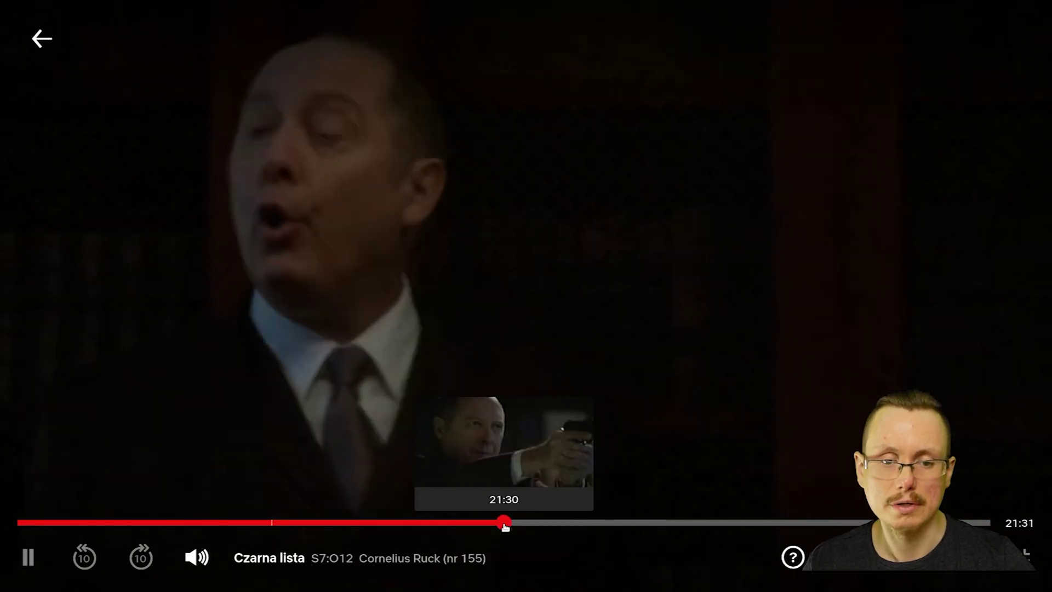
pyautogui.click(537, 523)
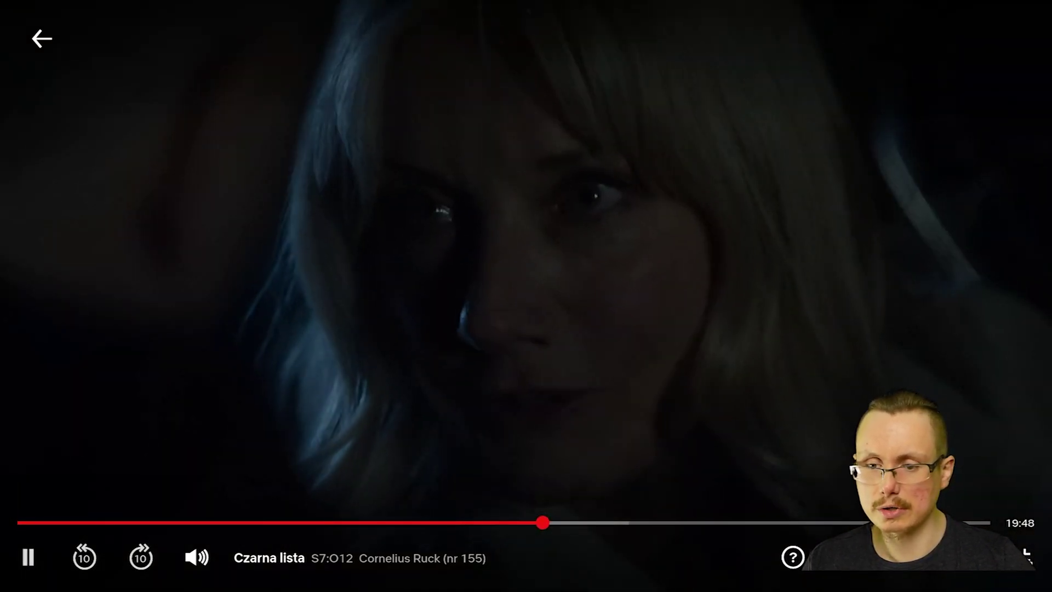
# Exit full-screen playback, close the Netflix tab, and return to the desktop.
pyautogui.click(1026, 559)
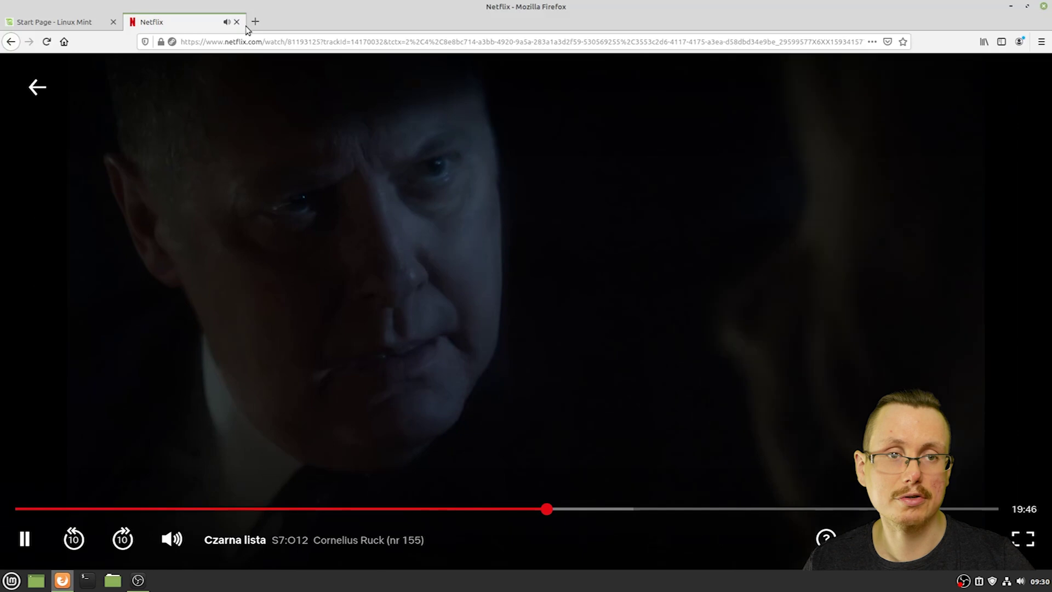
pyautogui.click(237, 22)
pyautogui.click(132, 22)
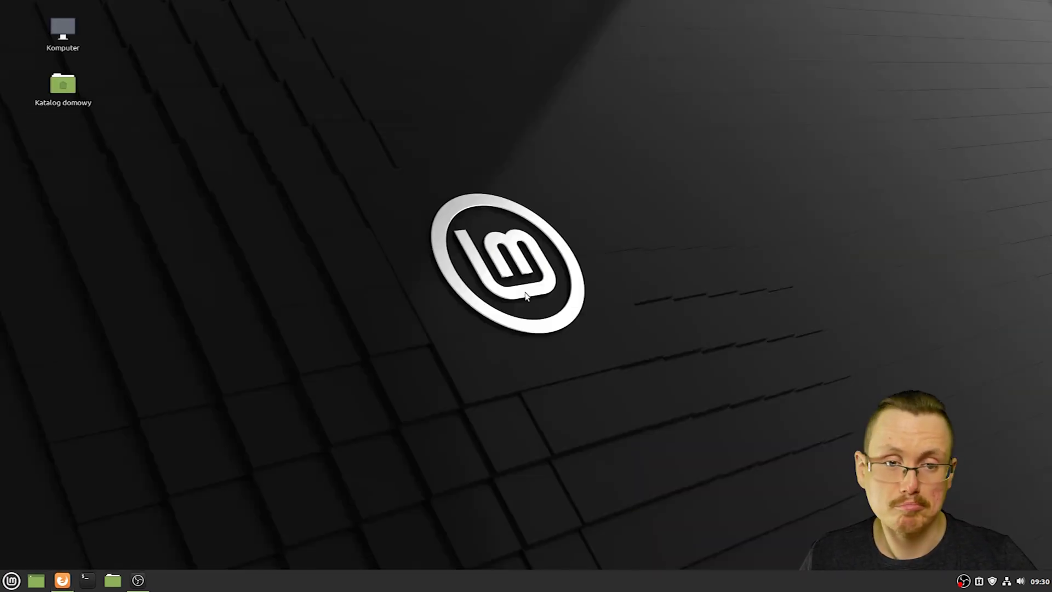
pyautogui.click(11, 581)
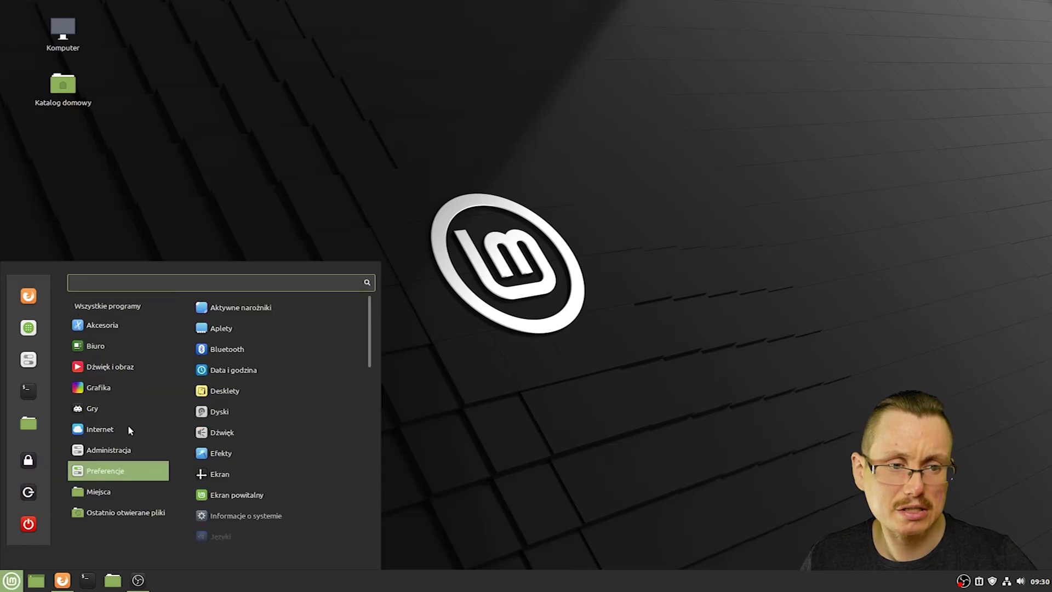
pyautogui.moveTo(124, 409)
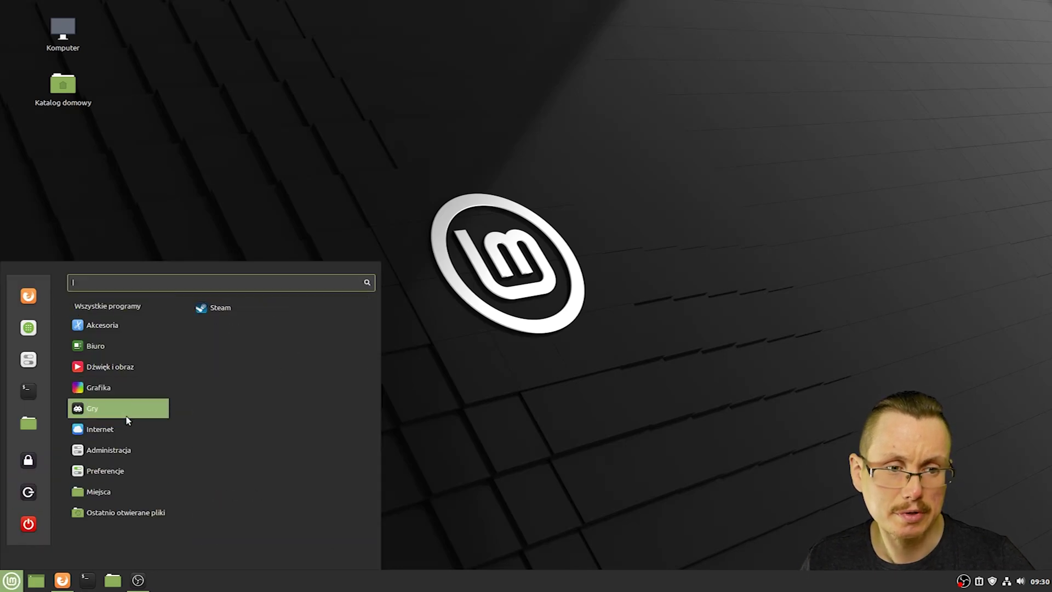
pyautogui.moveTo(126, 430)
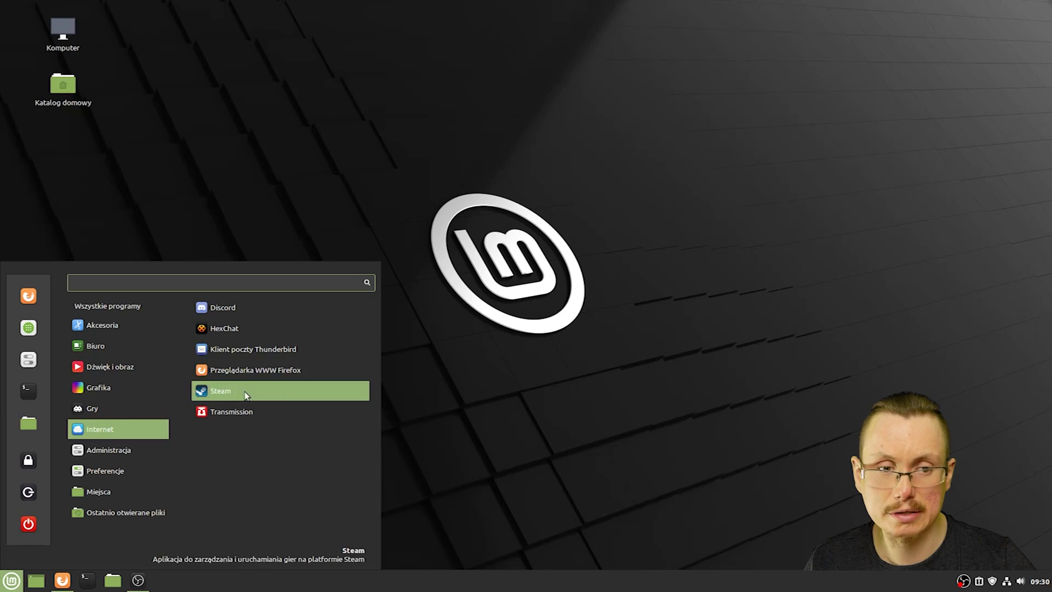
pyautogui.click(219, 391)
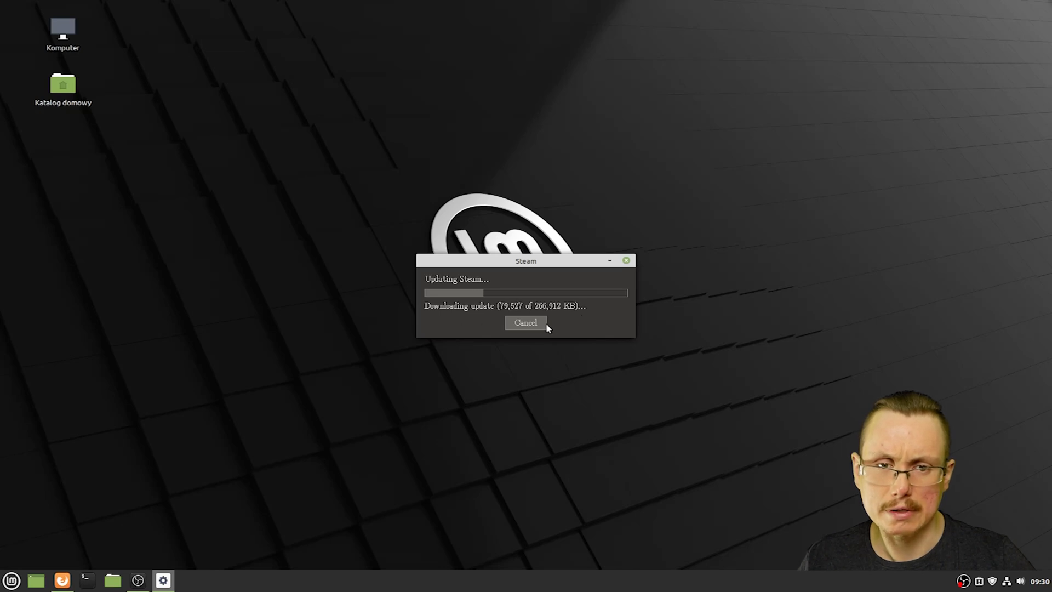
pyautogui.click(530, 325)
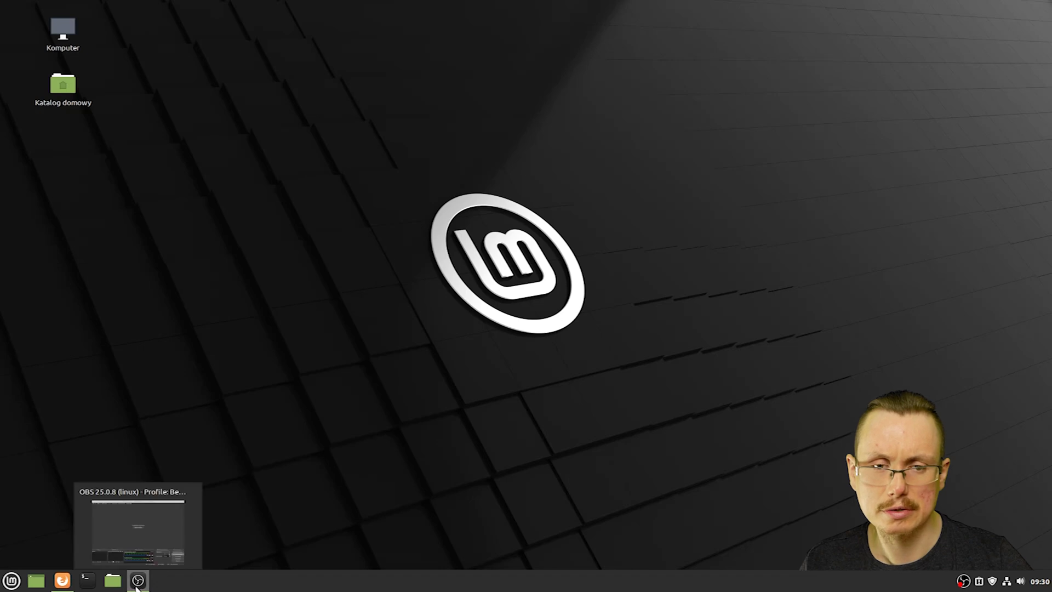
# Launch Steam from the Internet applications, view the login form for an existing account, and close it without signing in.
pyautogui.click(12, 581)
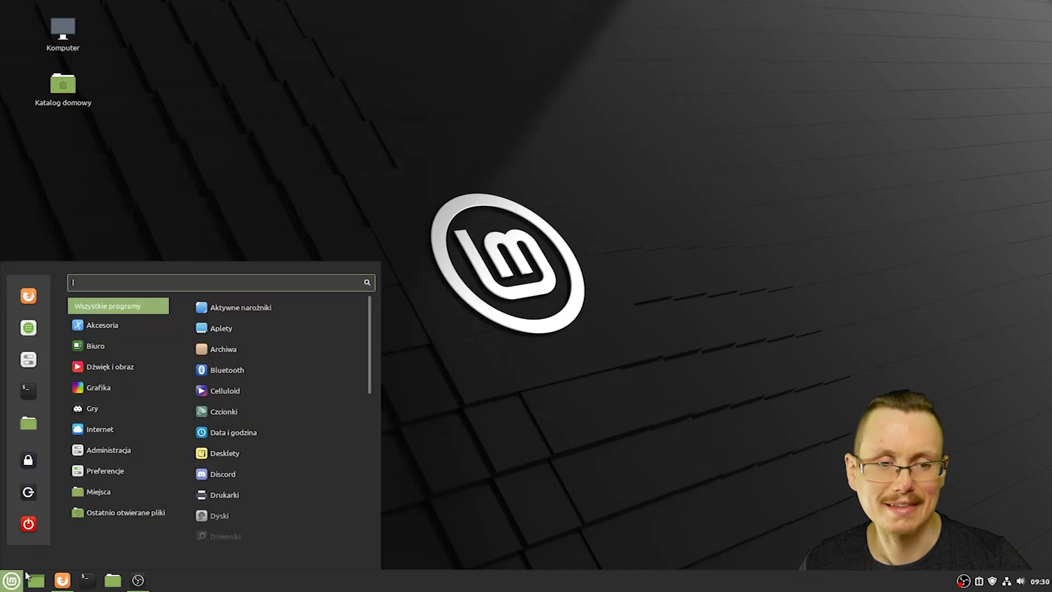
pyautogui.moveTo(92, 425)
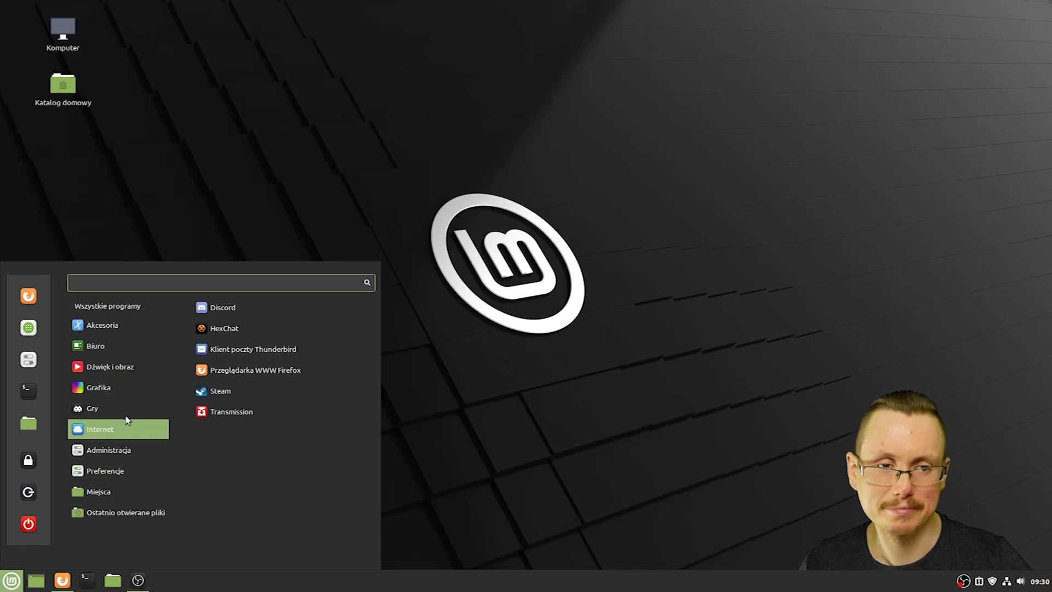
pyautogui.click(235, 386)
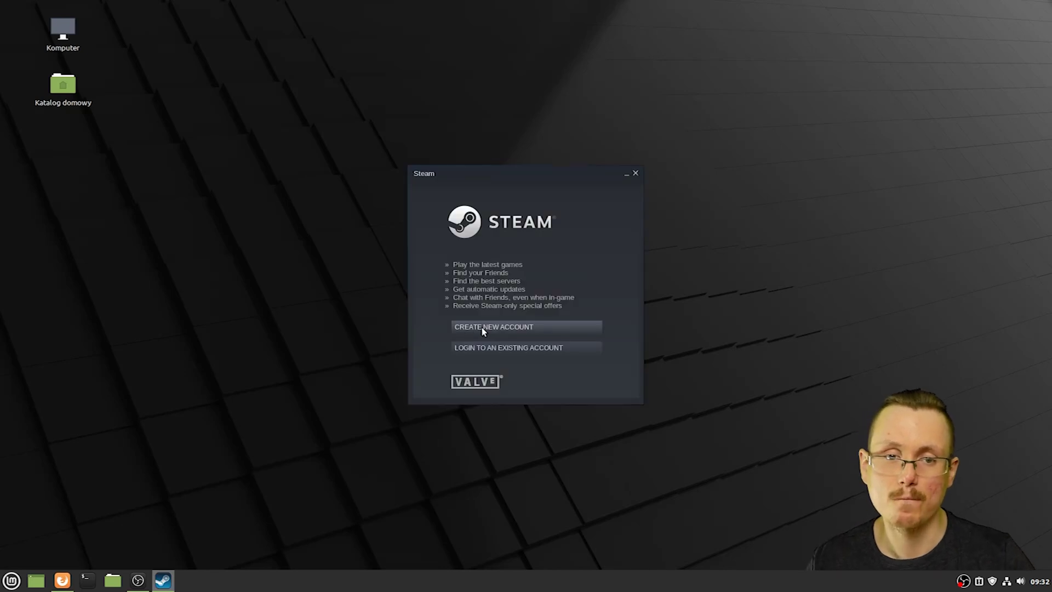
pyautogui.click(518, 349)
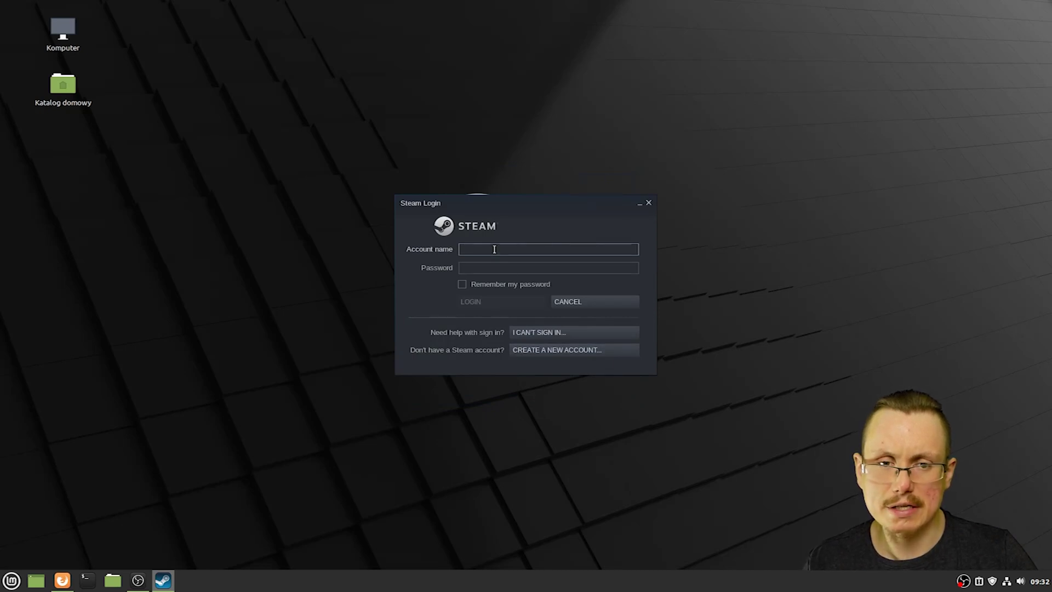
pyautogui.click(647, 204)
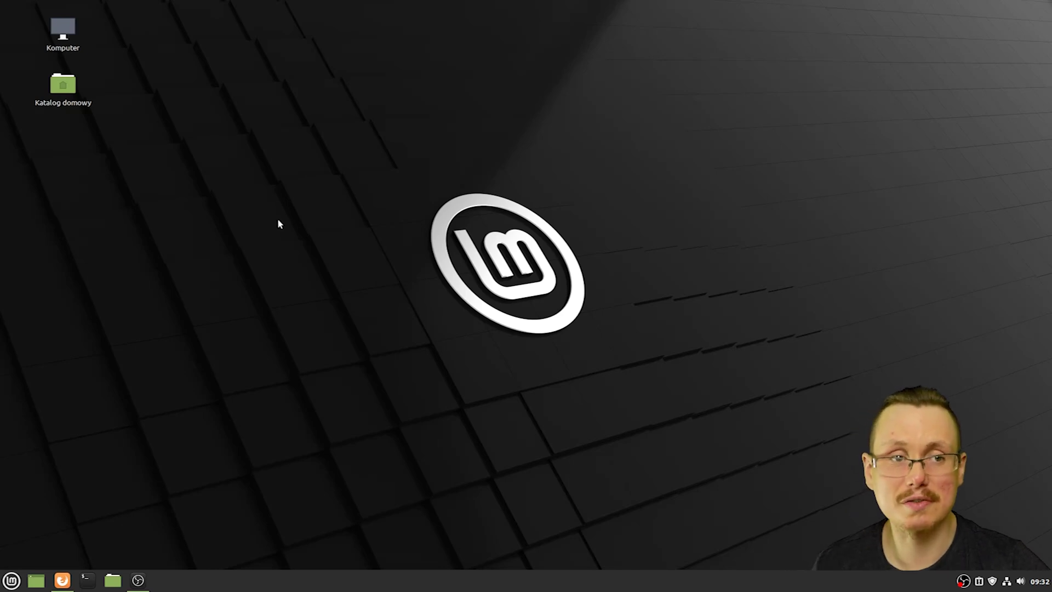
# Open the Komputer location to look over the connected drives, and close the file manager window.
pyautogui.doubleClick(71, 34)
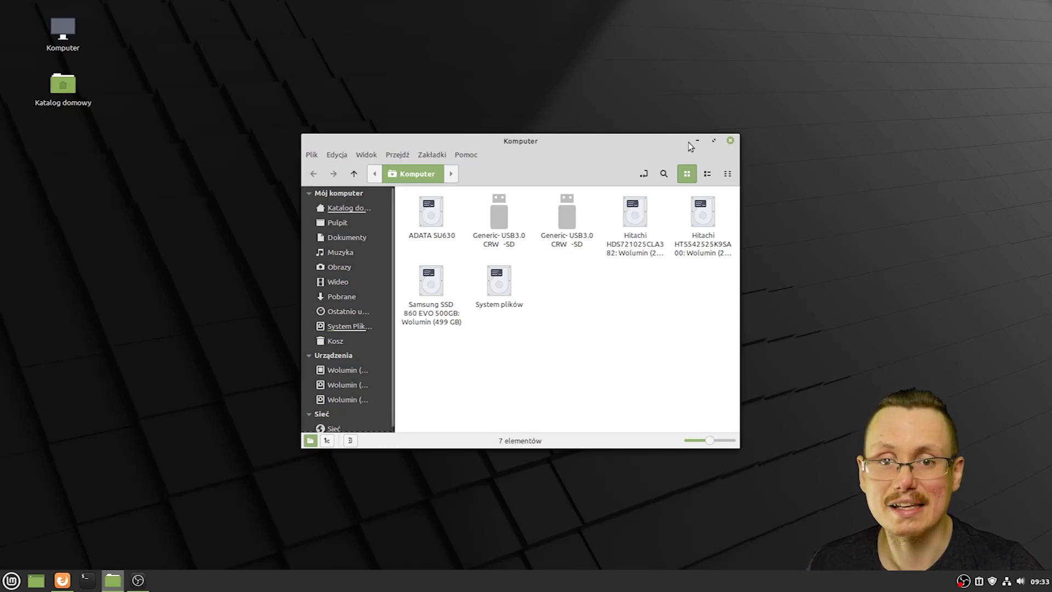
pyautogui.click(730, 141)
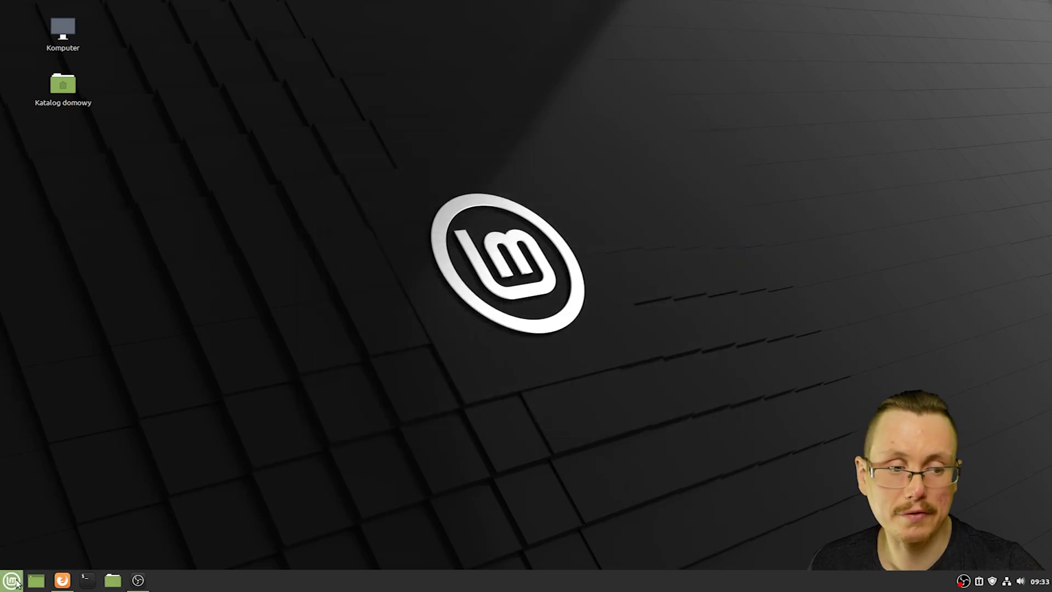
# Open the System Monitor from the administration applications and move its window to the upper-right part of the desktop.
pyautogui.click(11, 580)
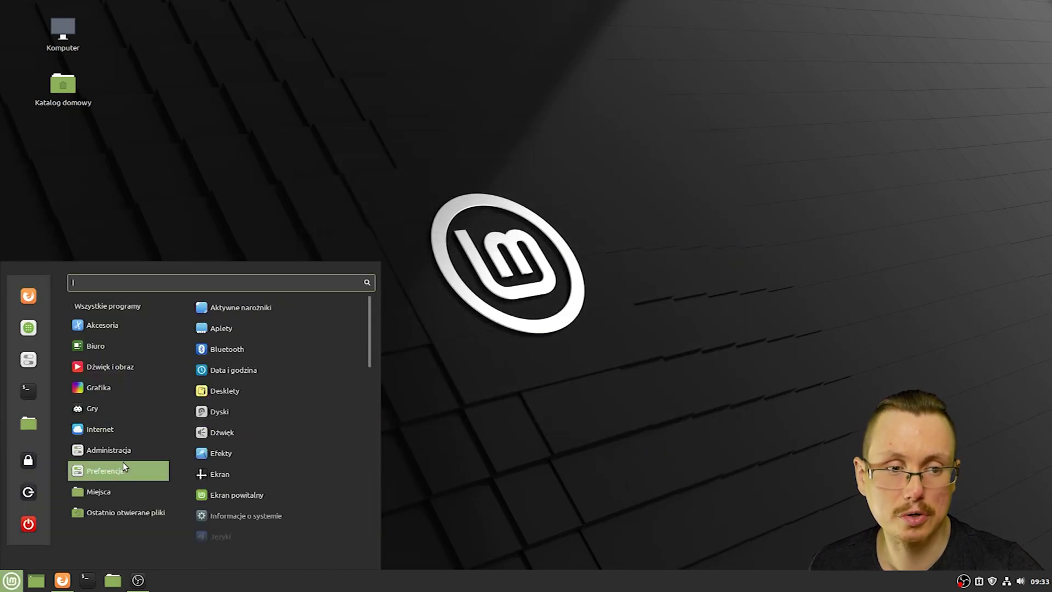
pyautogui.moveTo(124, 449)
pyautogui.click(253, 421)
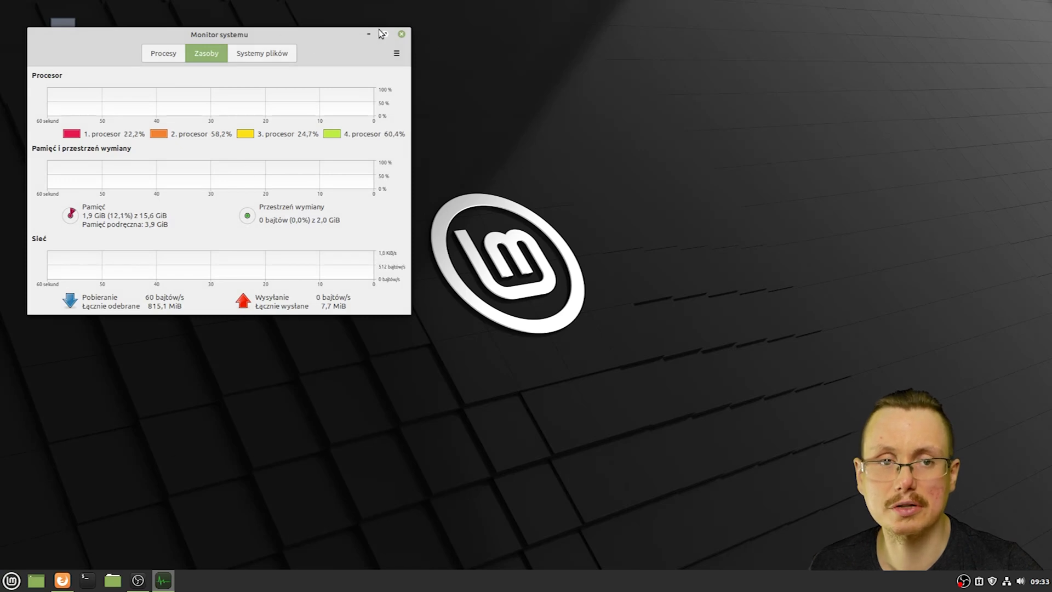
pyautogui.moveTo(279, 33); pyautogui.dragTo(827, 19)
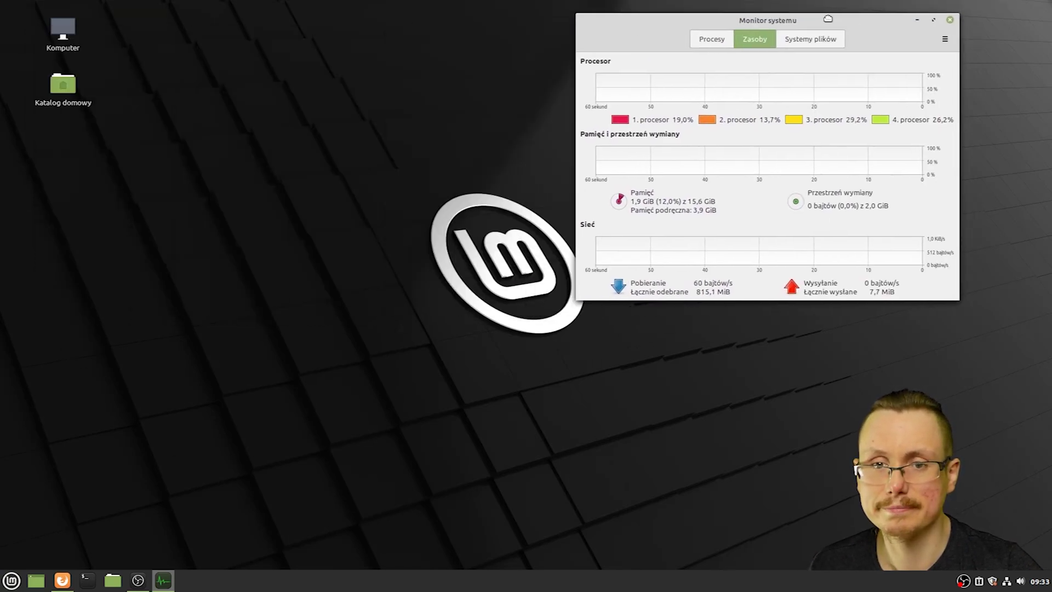